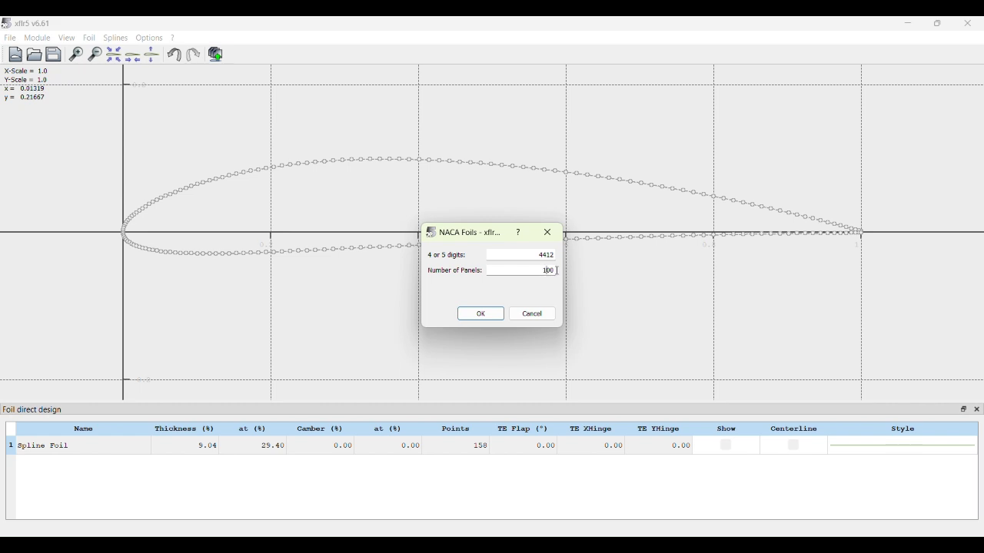
# - Create the NACA 4412 foil with 100 panels and give its curve a thicker green line
pyautogui.click(481, 314)
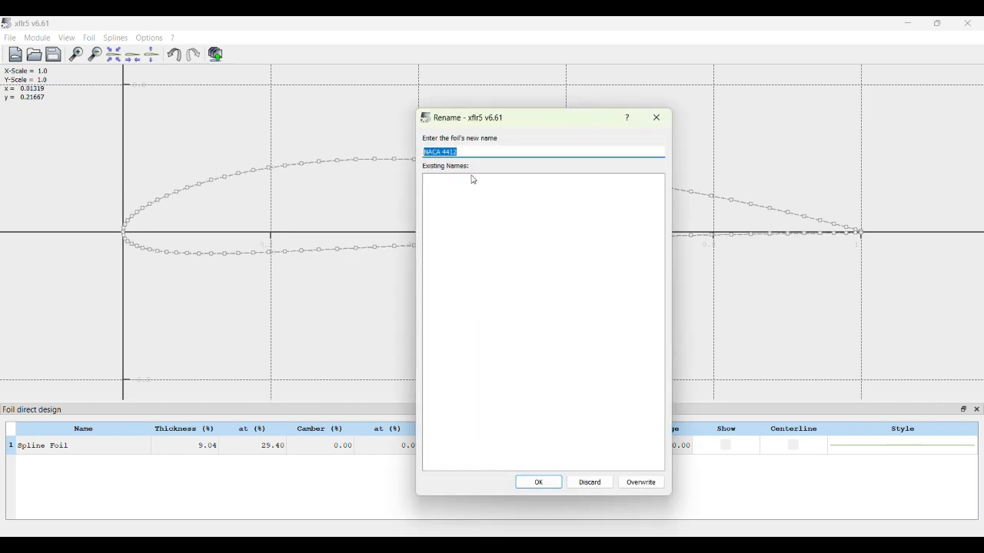
pyautogui.click(557, 483)
pyautogui.rightClick(866, 462)
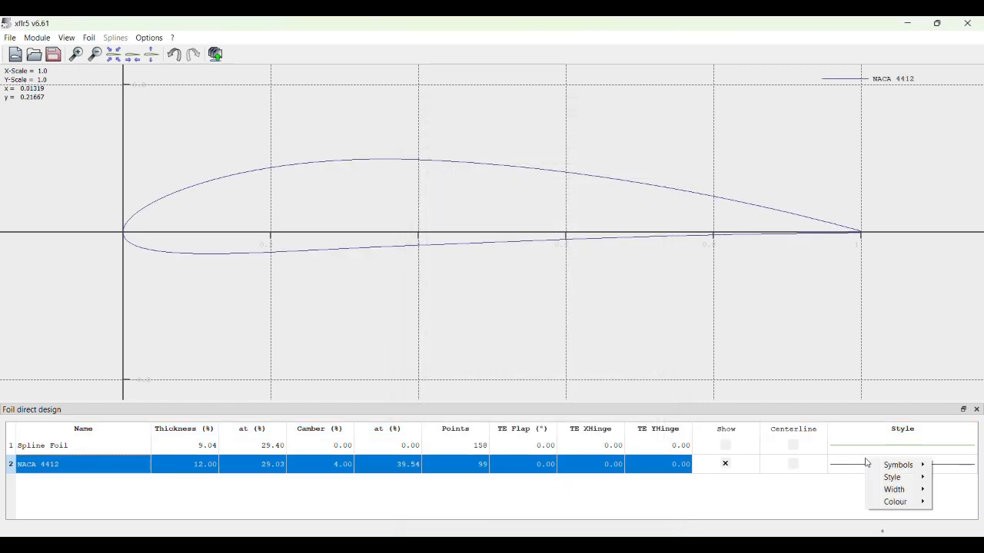
pyautogui.rightClick(845, 472)
pyautogui.moveTo(876, 502)
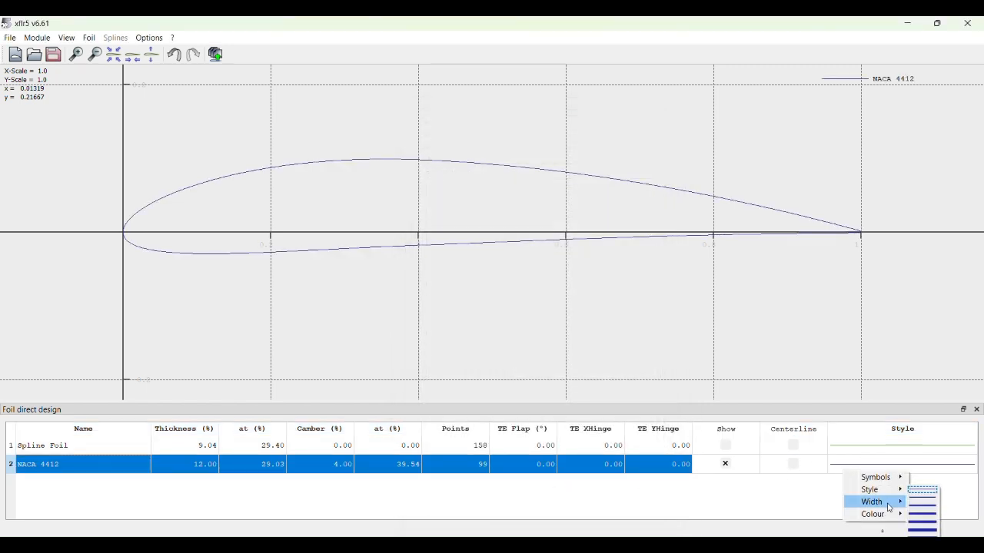
pyautogui.click(929, 524)
pyautogui.rightClick(893, 475)
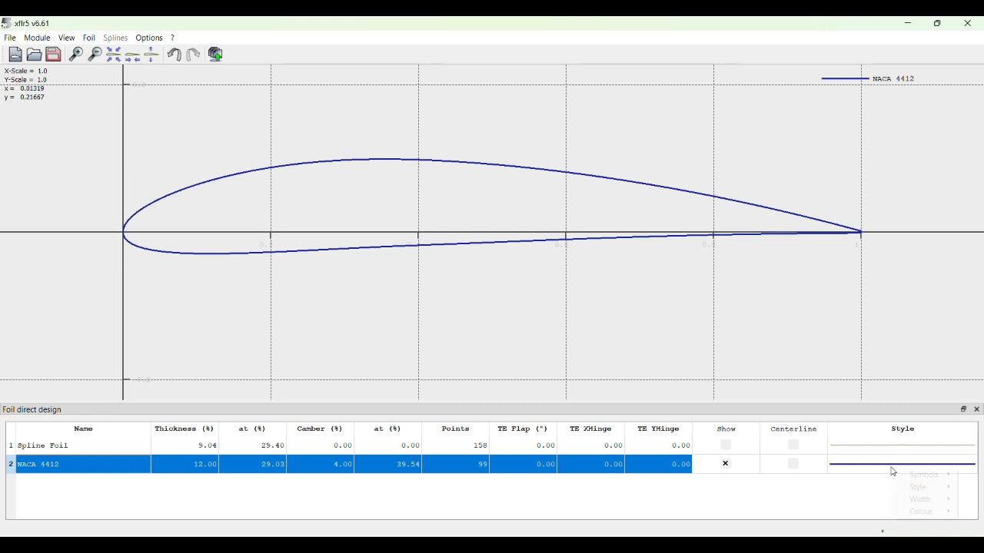
pyautogui.moveTo(910, 511)
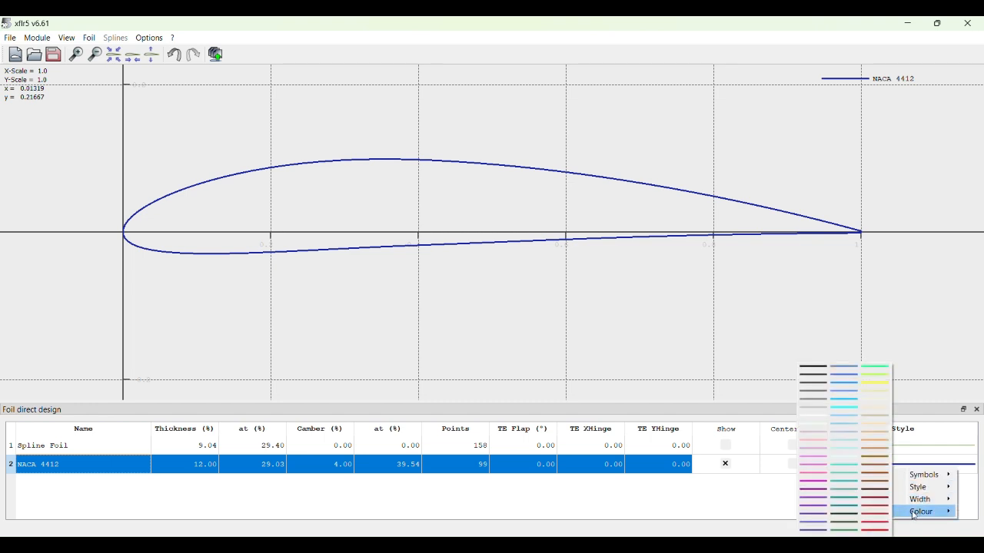
pyautogui.click(841, 530)
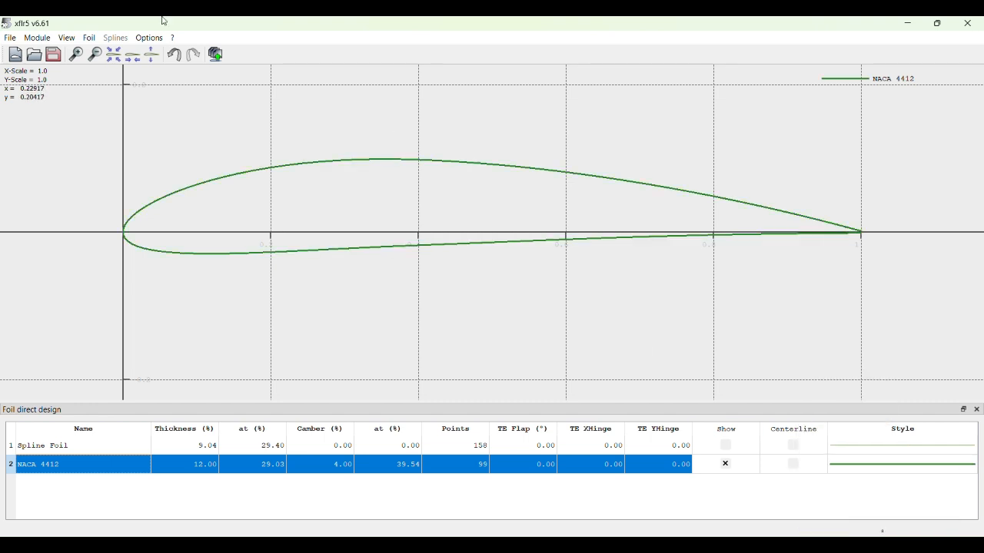
# - Generate a NACA 0012 foil with 199 points and keep its suggested name
pyautogui.click(87, 39)
pyautogui.click(147, 279)
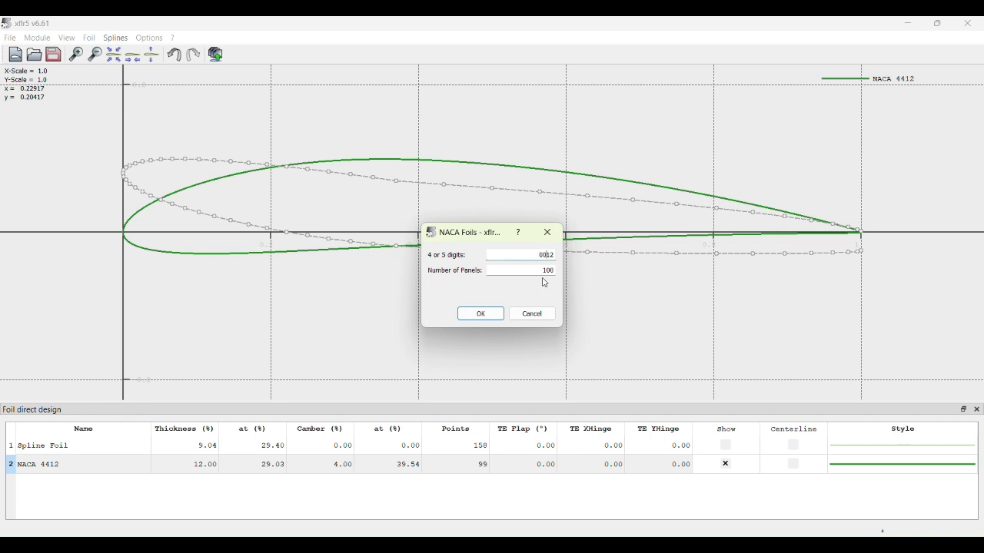
pyautogui.click(546, 273)
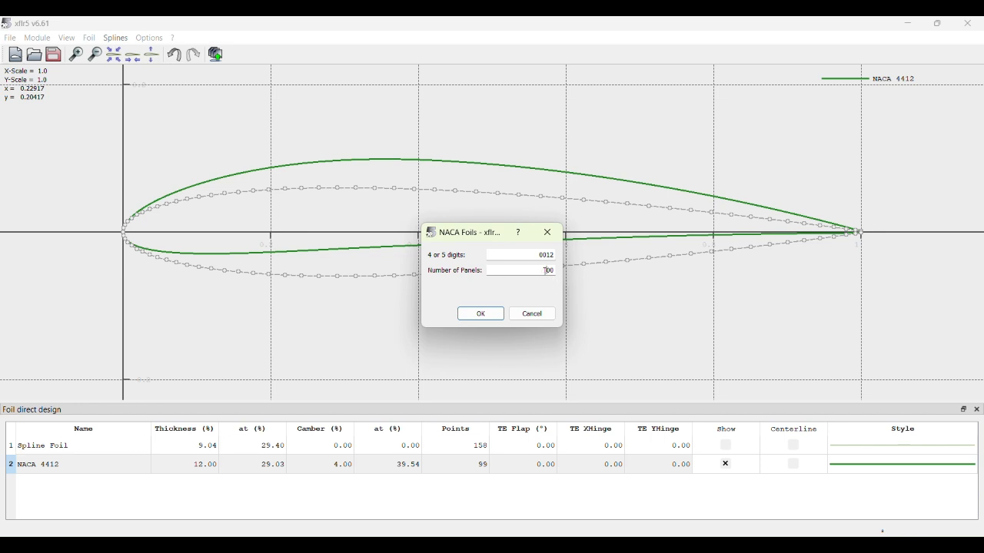
pyautogui.click(481, 314)
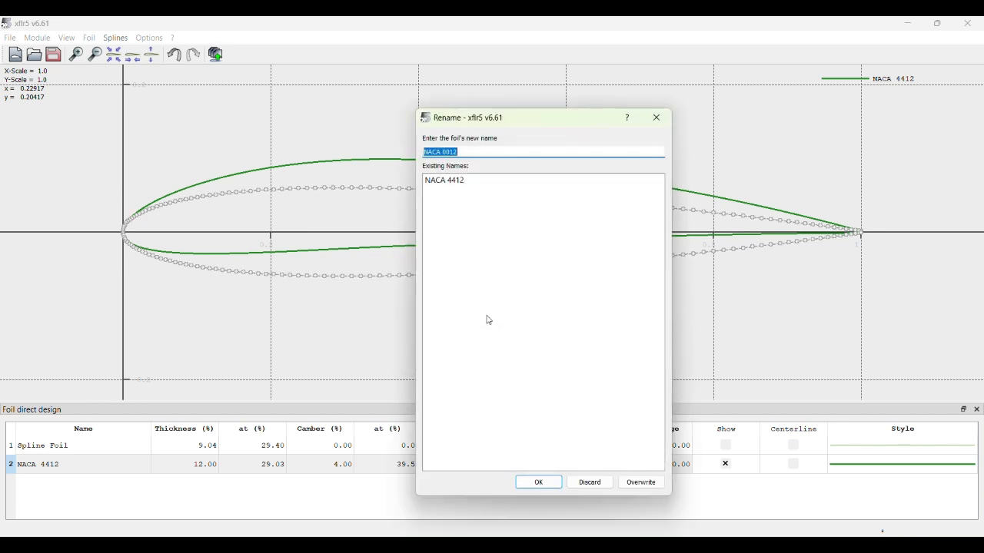
pyautogui.click(538, 483)
# - Style the NACA 0012 curve as a thicker red line
pyautogui.click(852, 469)
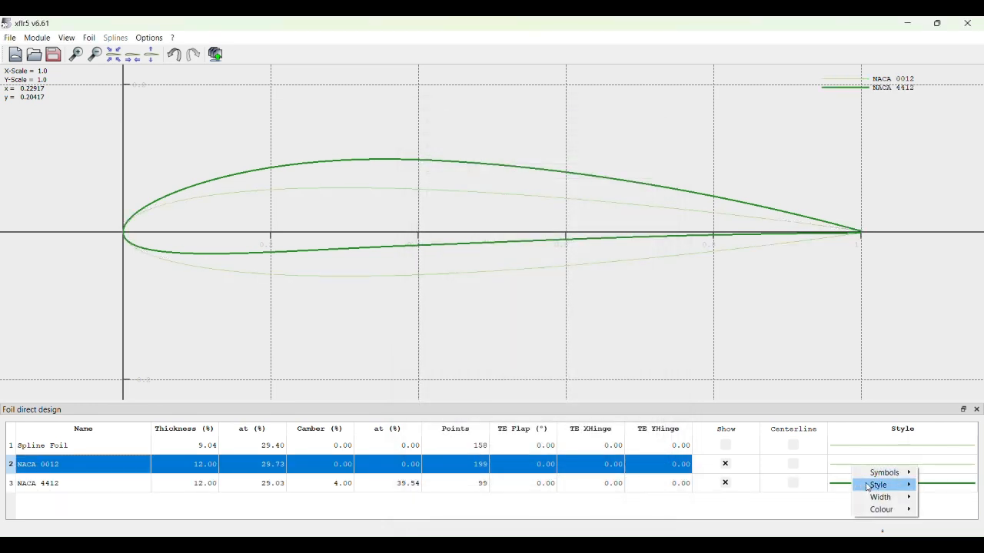
pyautogui.click(931, 510)
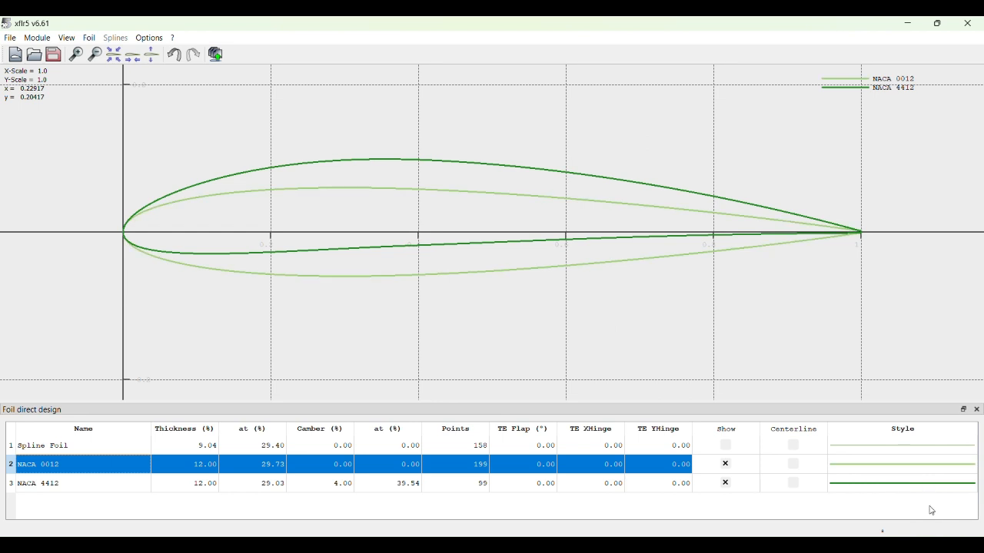
pyautogui.click(887, 466)
pyautogui.moveTo(910, 510)
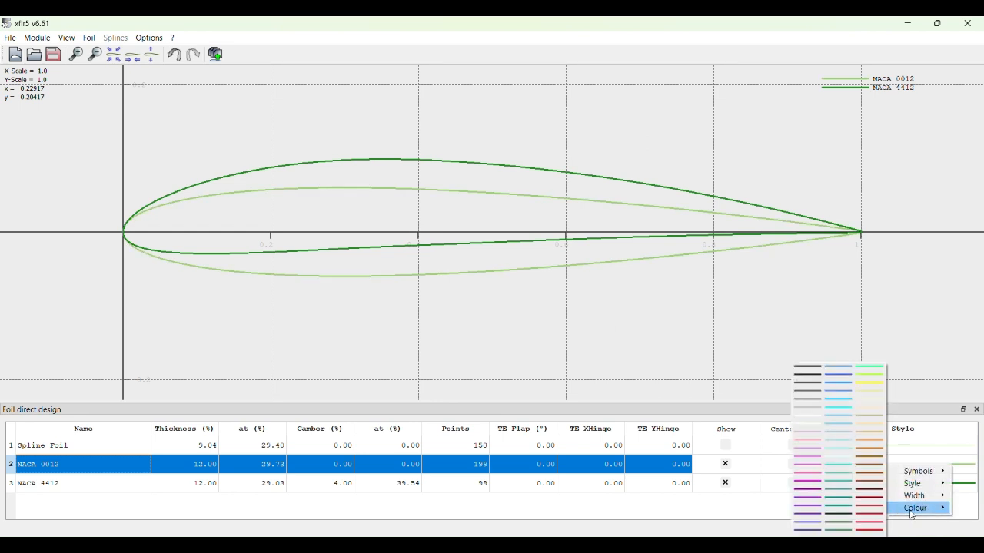
pyautogui.click(876, 530)
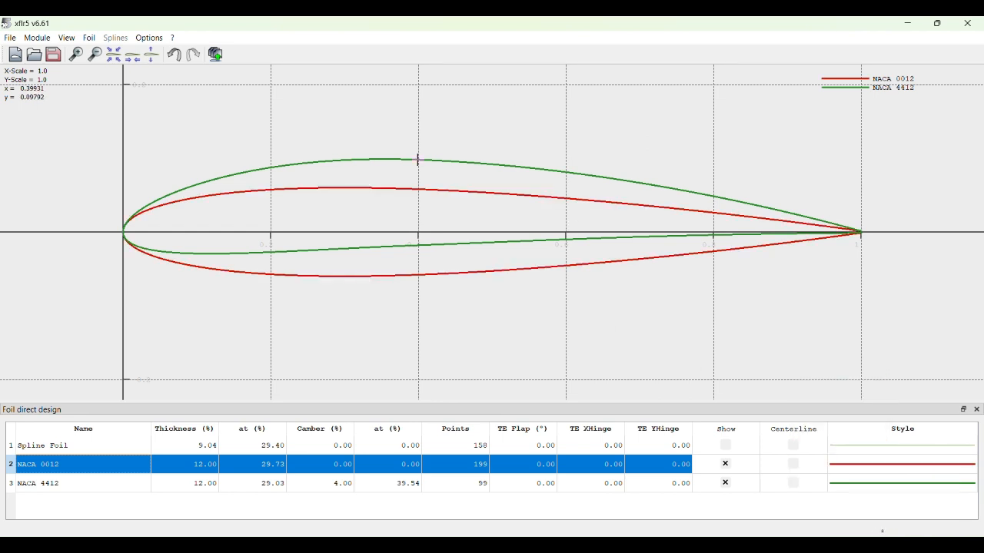
# - Switch to XFoil Direct Analysis and define a Type 1 analysis for NACA 0012 with Reynolds 49666 and Mach 0.021
pyautogui.click(36, 42)
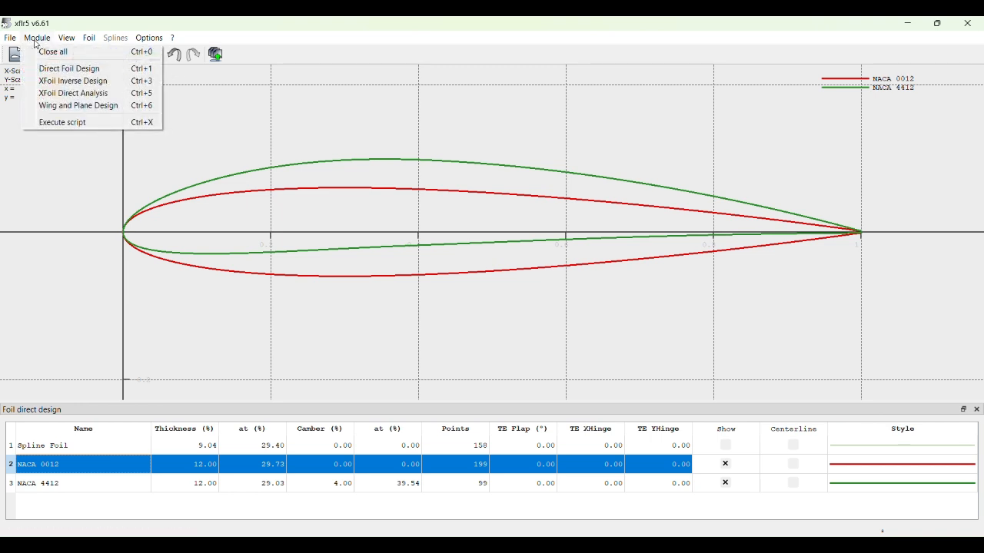
pyautogui.click(84, 95)
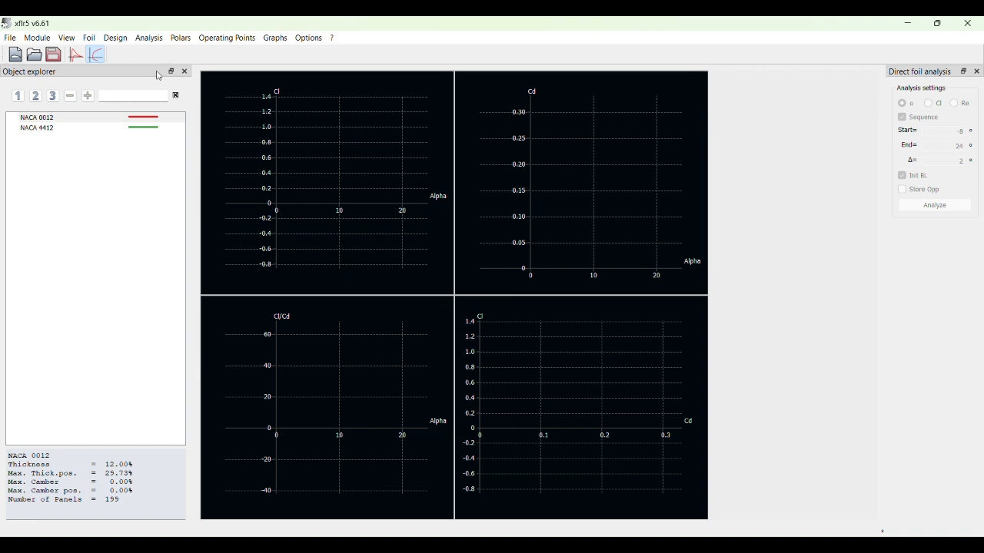
pyautogui.click(153, 39)
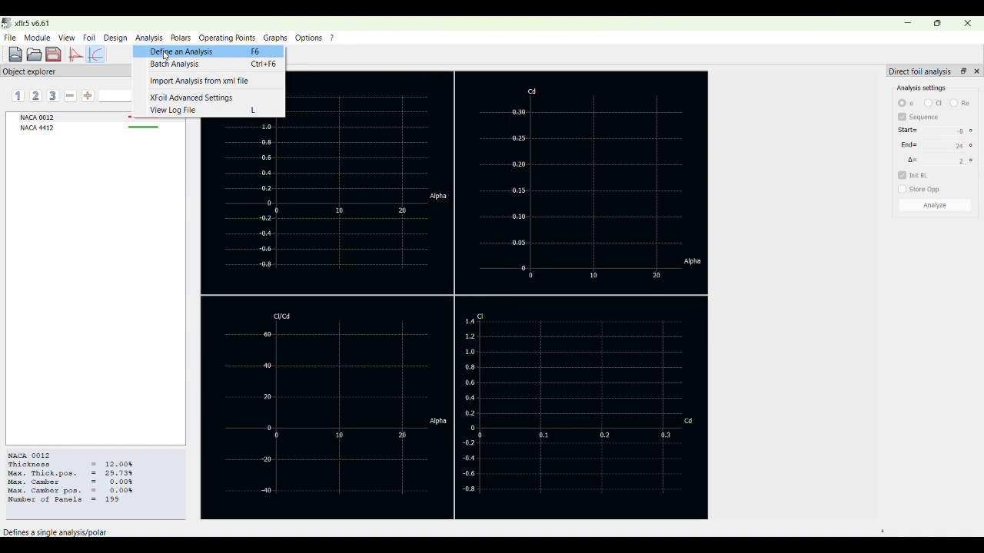
pyautogui.click(166, 54)
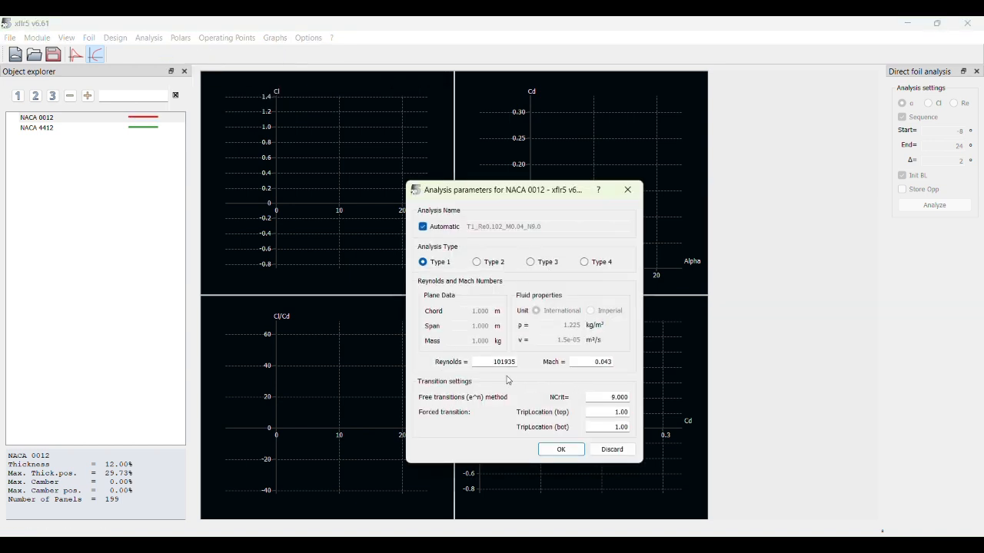
pyautogui.doubleClick(492, 363)
pyautogui.click(430, 38)
pyautogui.doubleClick(494, 362)
pyautogui.press('BackSpace')
pyautogui.click(598, 363)
pyautogui.press('BackSpace')
pyautogui.click(561, 450)
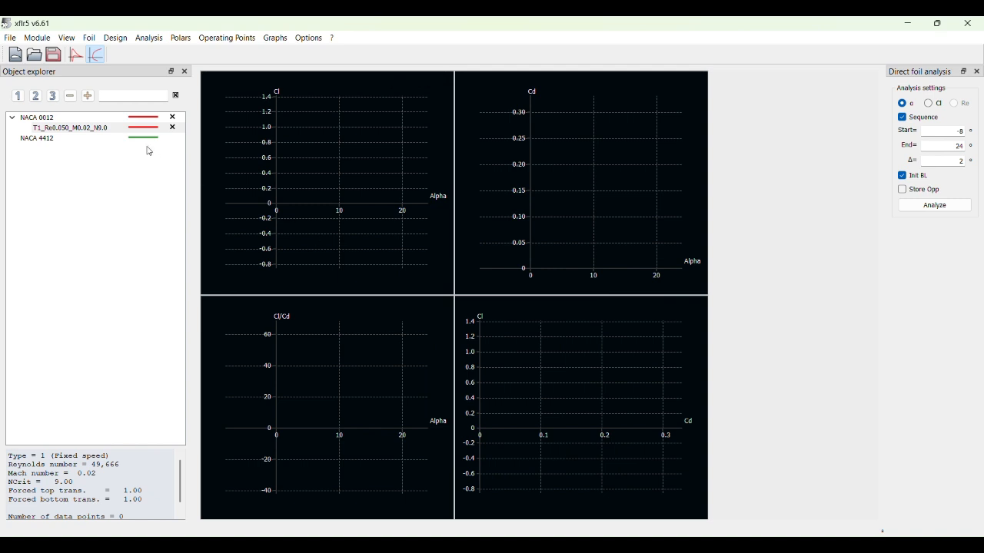
# - Define a Type 1 analysis for NACA 4412 with Reynolds 49666 and Mach 0.021
pyautogui.click(124, 139)
pyautogui.click(149, 38)
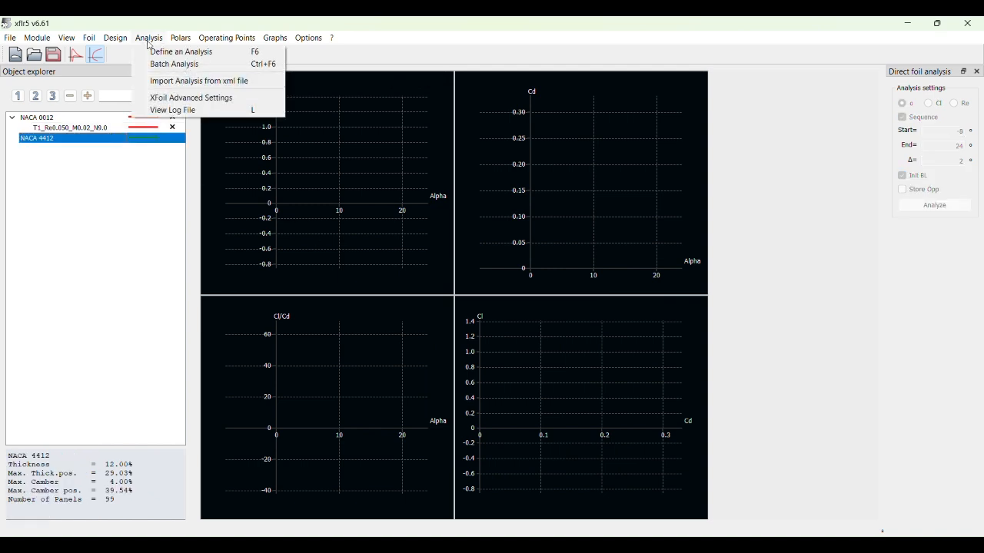
pyautogui.click(169, 52)
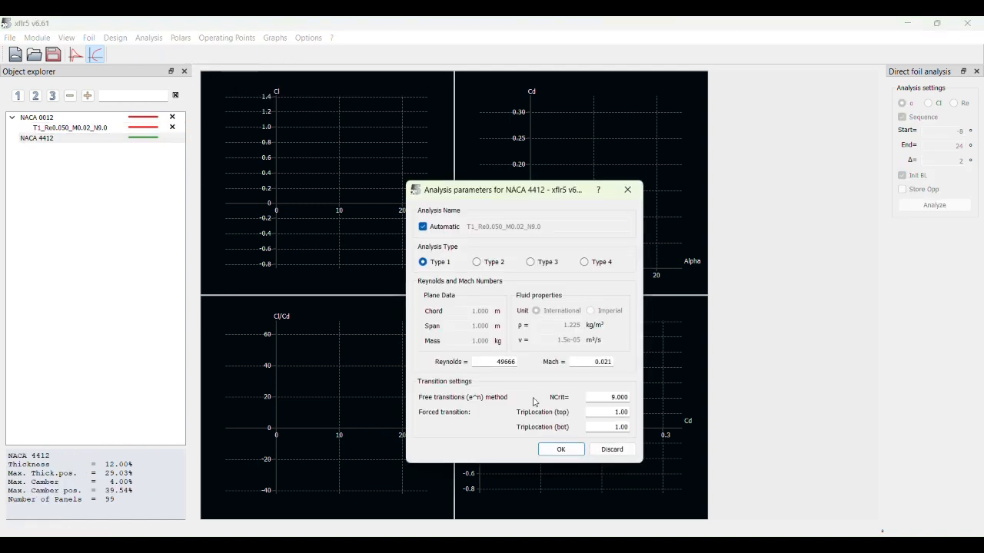
pyautogui.click(560, 450)
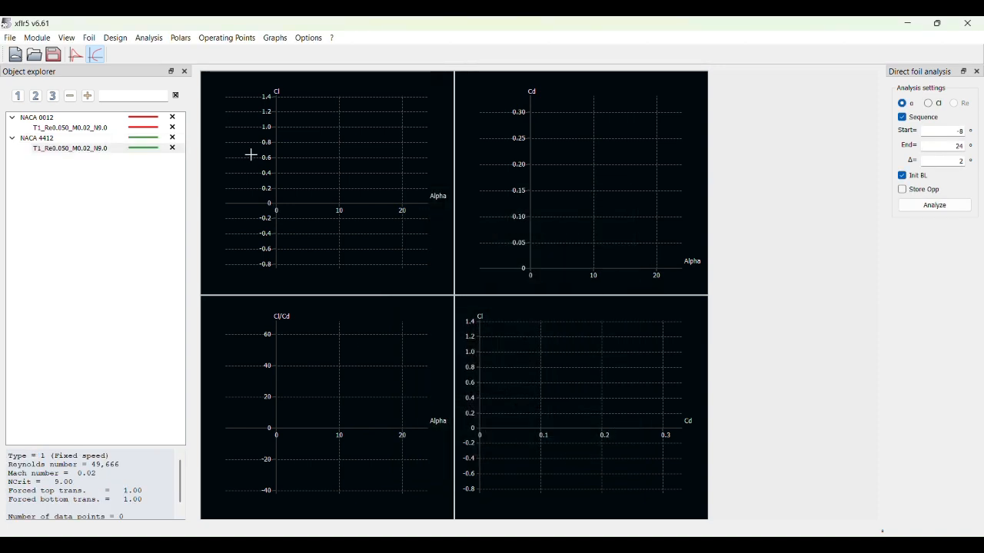
# - Run the NACA 0012 and NACA 4412 analyses over angles of attack from -8° to 24° in 2° increments
pyautogui.click(117, 127)
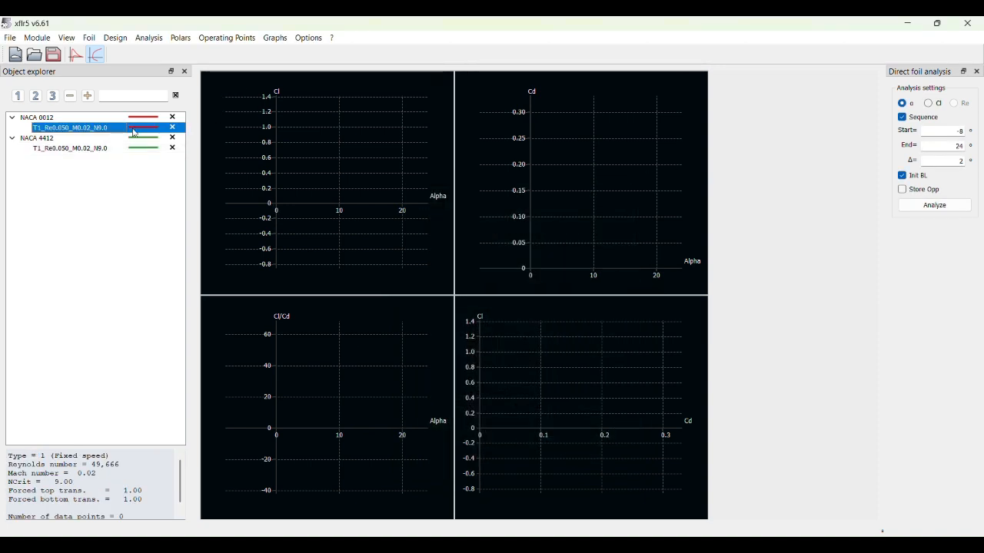
pyautogui.click(911, 208)
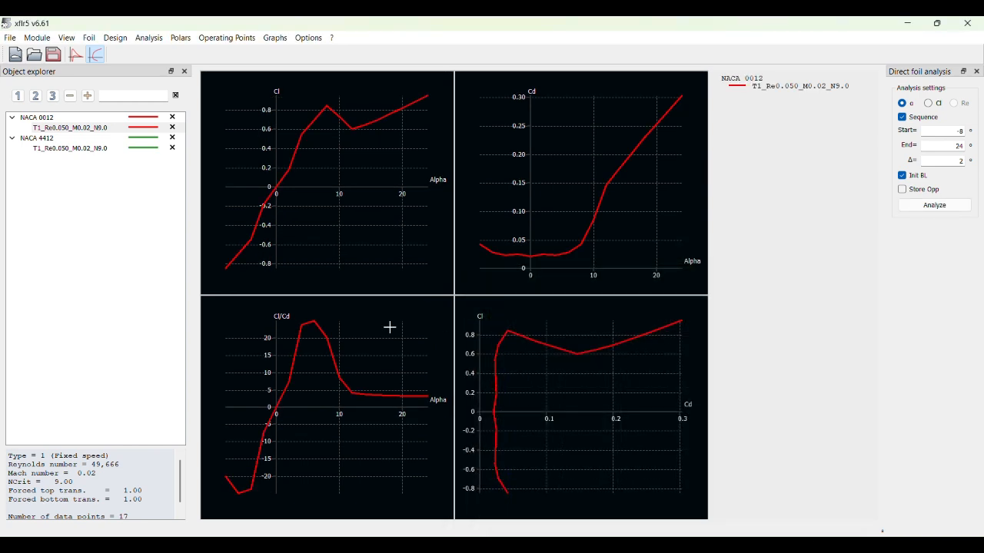
pyautogui.click(84, 150)
pyautogui.click(941, 209)
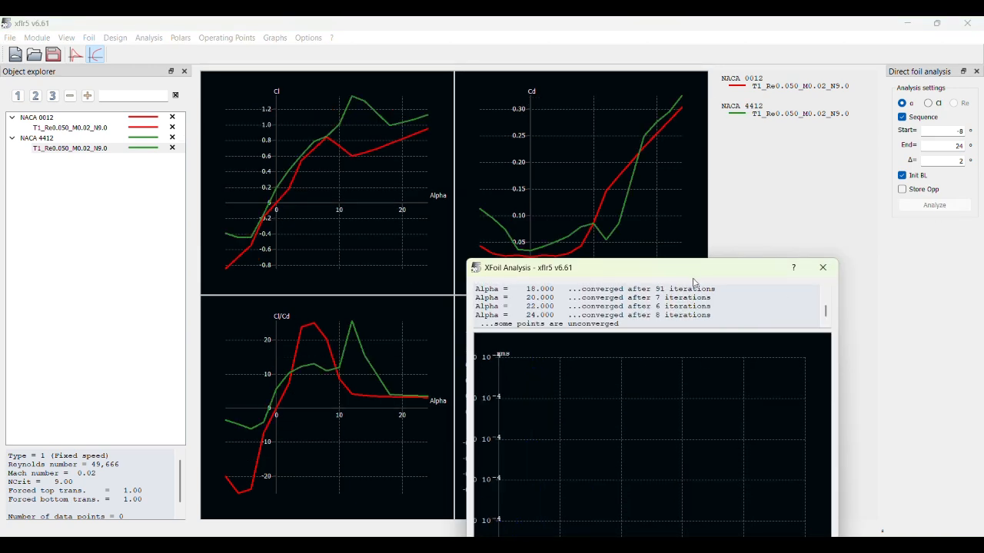
pyautogui.moveTo(693, 274); pyautogui.dragTo(678, 182)
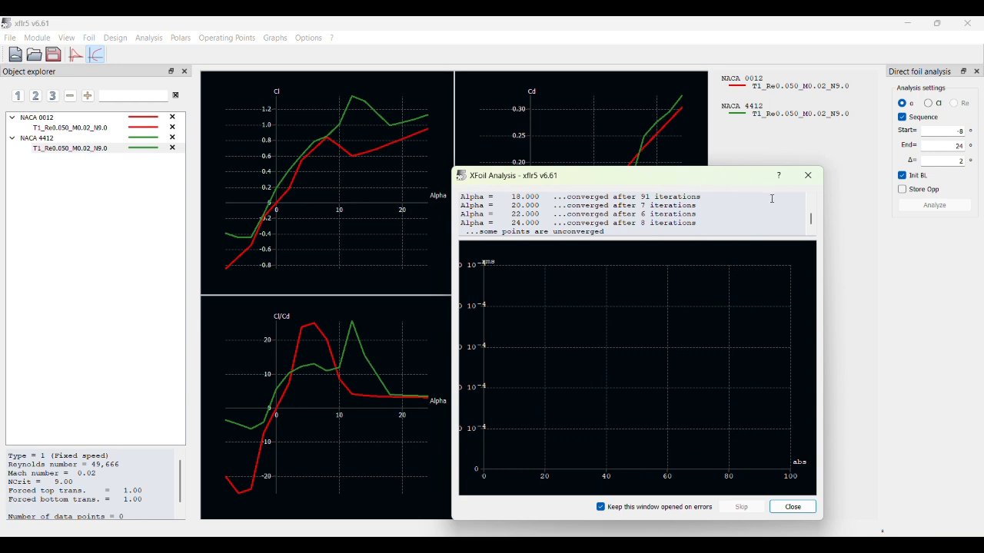
pyautogui.click(792, 506)
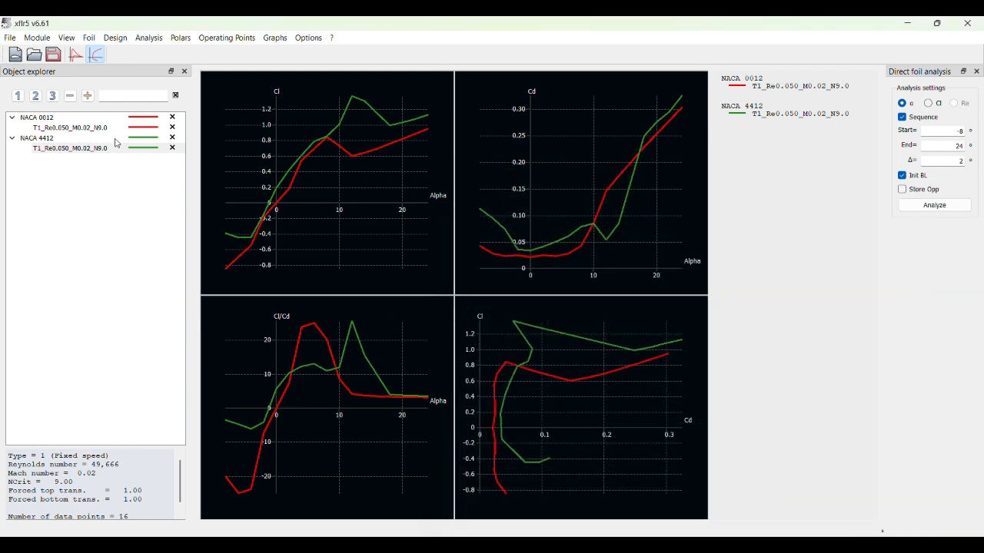
# - Hide and show the NACA 0012 and NACA 4412 polars in turn to compare their curves
pyautogui.click(172, 131)
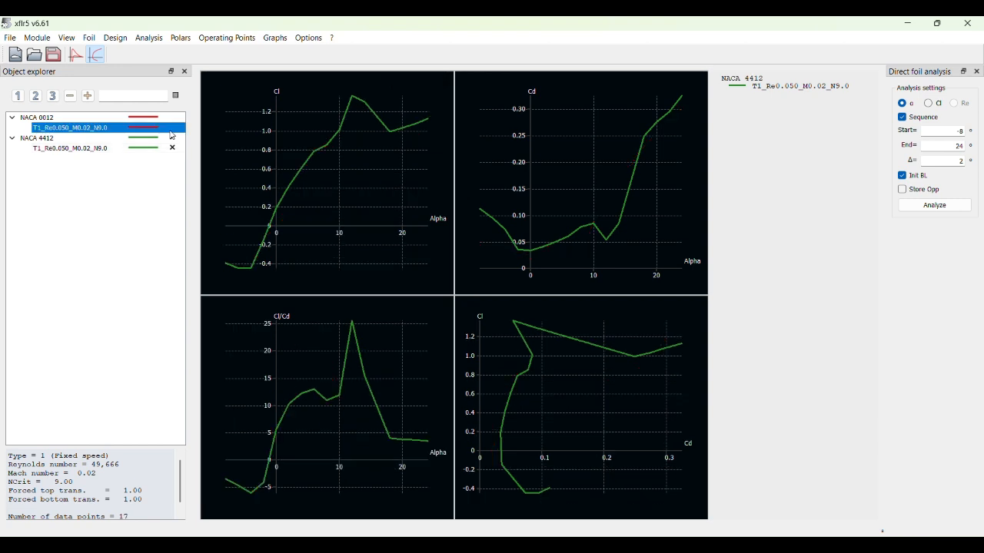
pyautogui.click(170, 132)
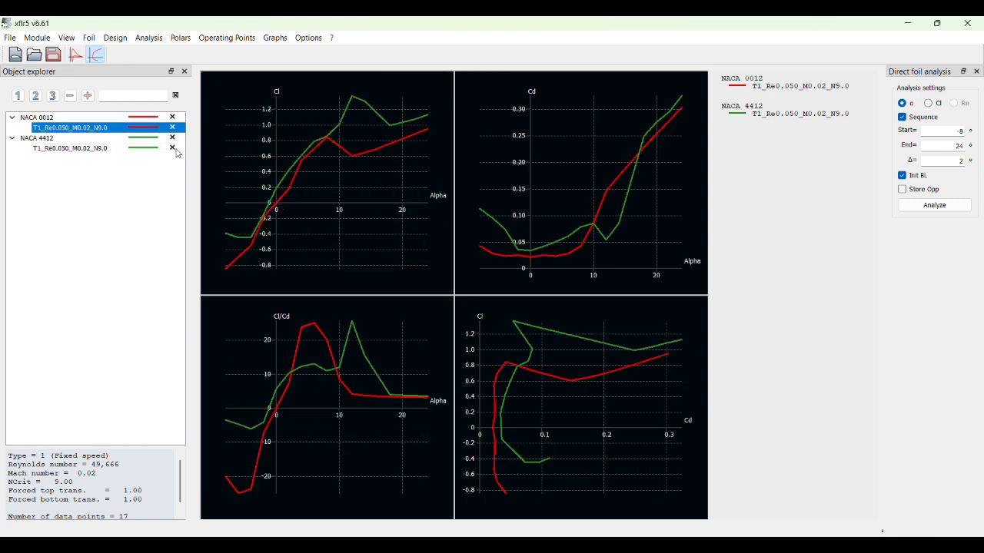
pyautogui.click(172, 148)
pyautogui.click(174, 149)
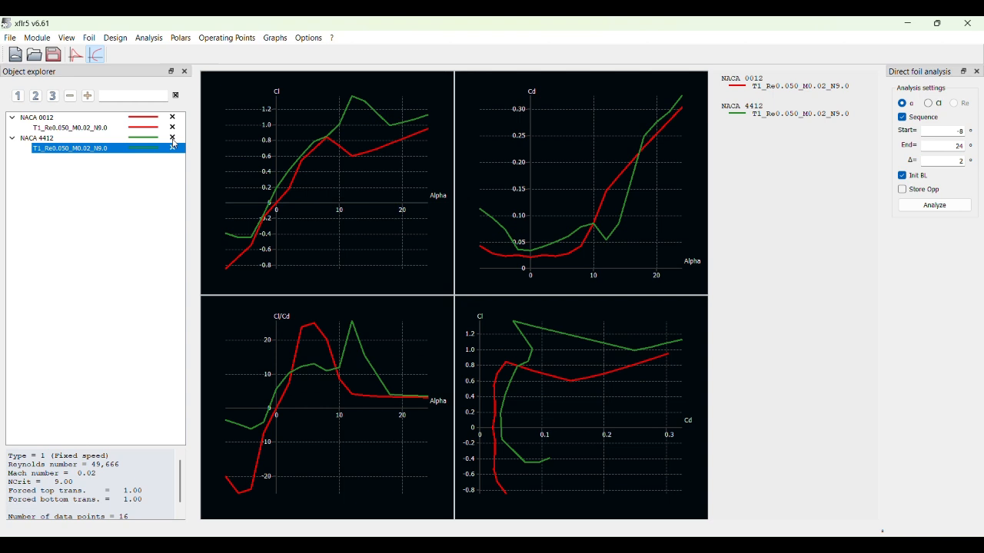
pyautogui.click(153, 40)
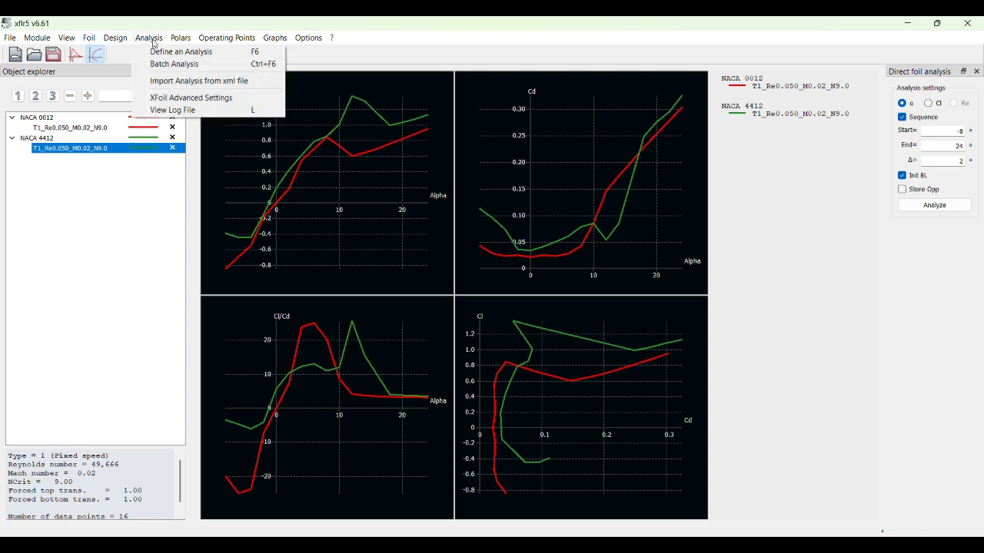
pyautogui.click(192, 52)
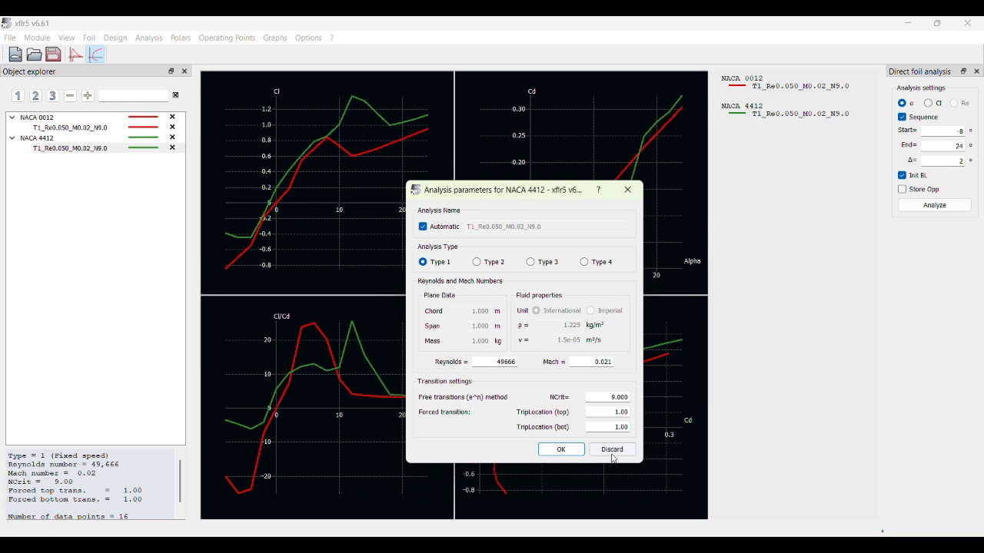
pyautogui.click(628, 190)
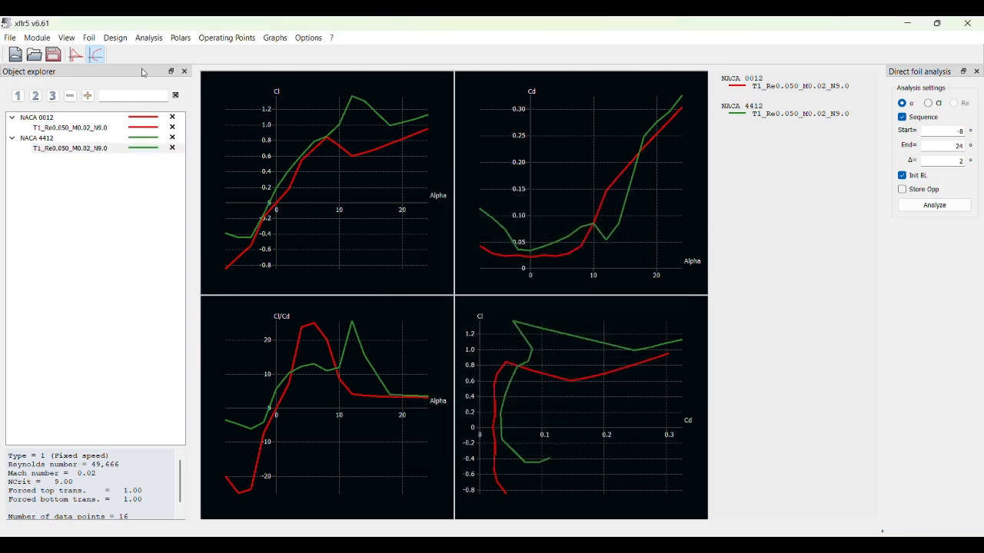
# - Define a second Type 1 analysis for NACA 0012 with Reynolds 101935 and Mach 0.043
pyautogui.click(63, 129)
pyautogui.click(106, 118)
pyautogui.click(149, 38)
pyautogui.click(197, 52)
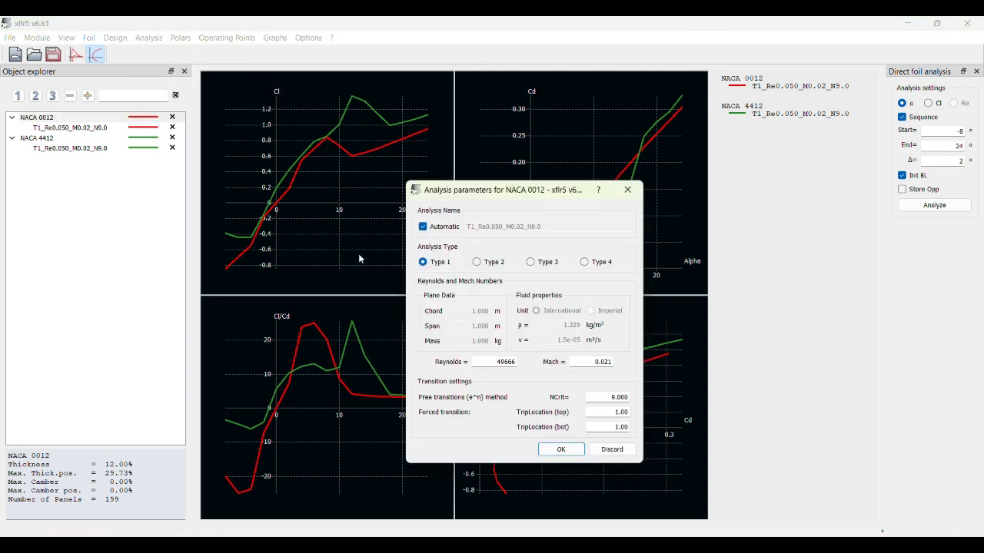
pyautogui.doubleClick(498, 362)
pyautogui.press('BackSpace')
pyautogui.doubleClick(605, 362)
pyautogui.write('01935')
pyautogui.click(561, 450)
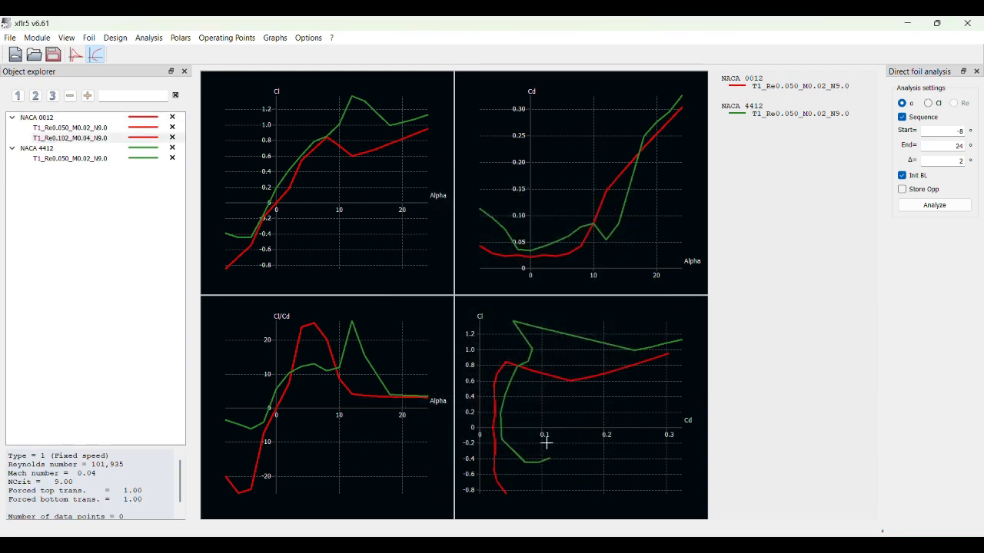
# - Define a second Type 1 analysis for NACA 4412 with Reynolds 101935 and Mach 0.043
pyautogui.click(81, 153)
pyautogui.click(149, 38)
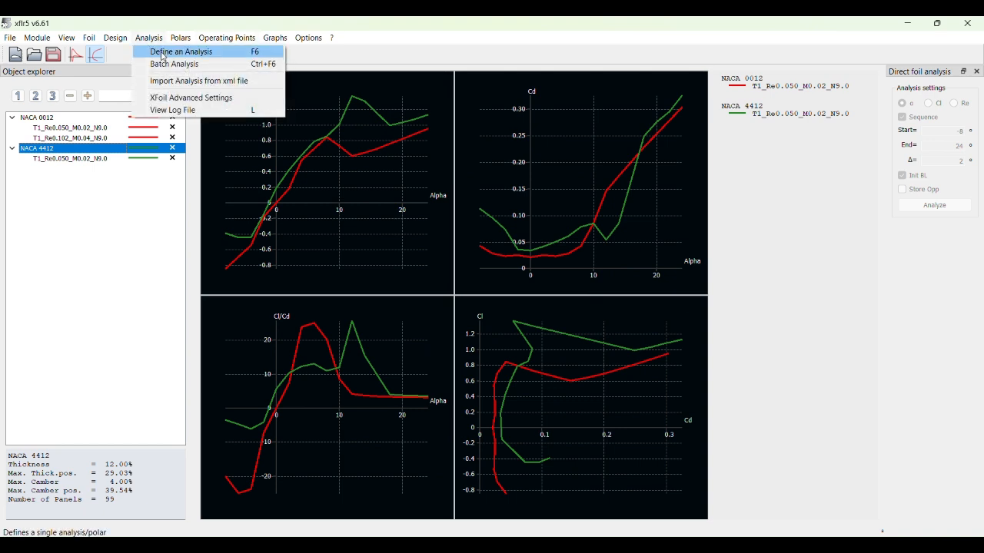
pyautogui.click(163, 51)
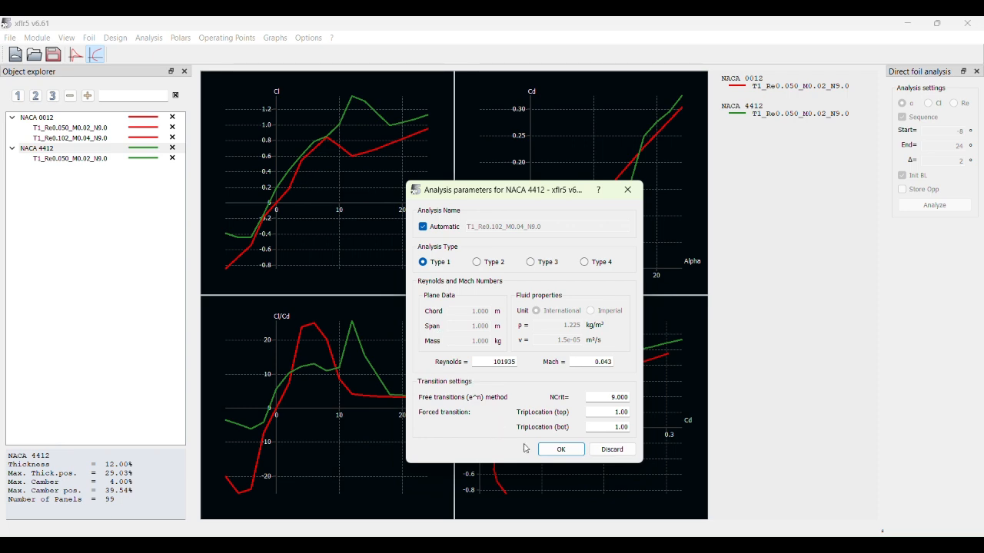
pyautogui.click(561, 449)
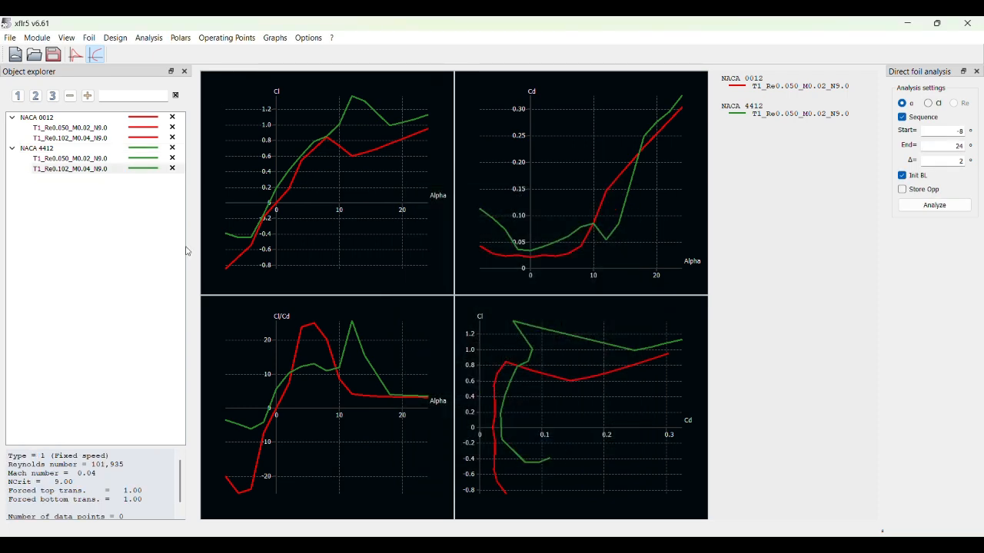
# - Hide the T1_Re0.050_M0.02_N9.0 polars of both NACA 0012 and NACA 4412
pyautogui.click(83, 146)
pyautogui.click(93, 119)
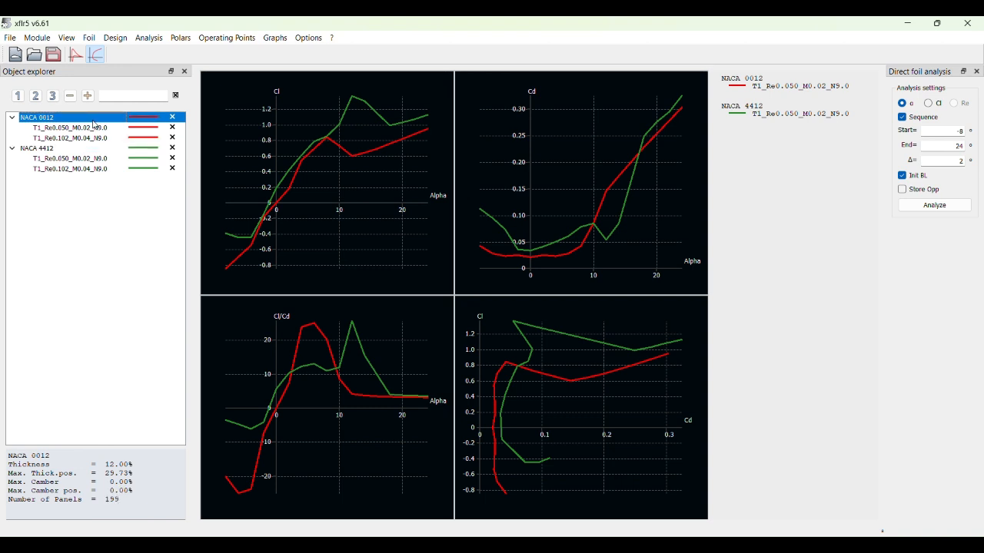
pyautogui.click(175, 129)
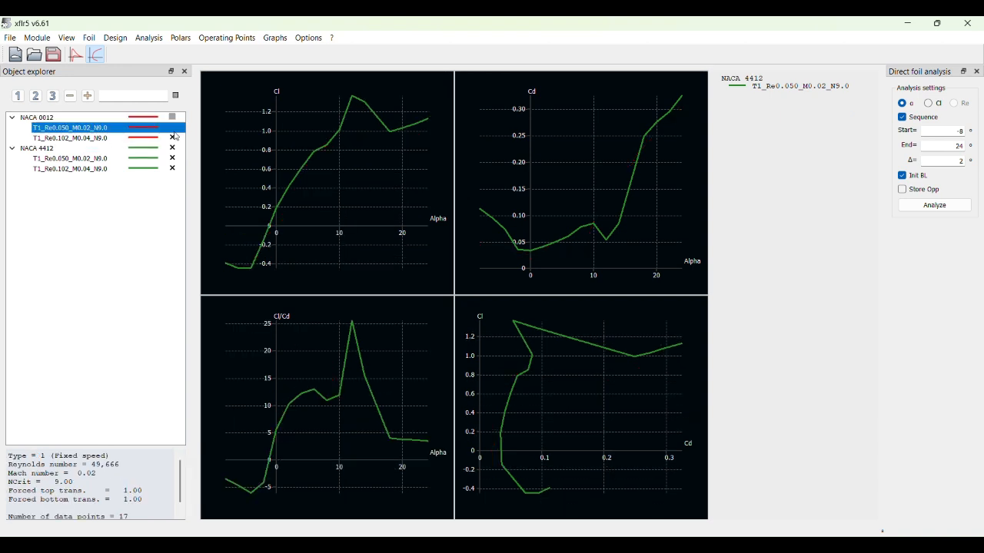
pyautogui.click(174, 159)
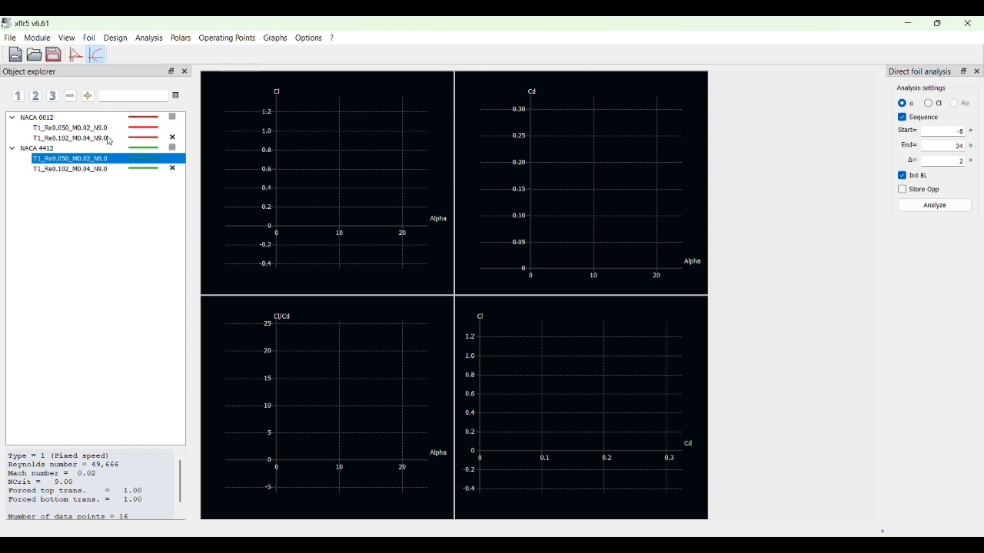
# - Run the T1_Re0.102_M0.04_N9.0 analyses of NACA 0012 and NACA 4412 from -8° to 24° in 2° increments
pyautogui.click(109, 138)
pyautogui.click(934, 205)
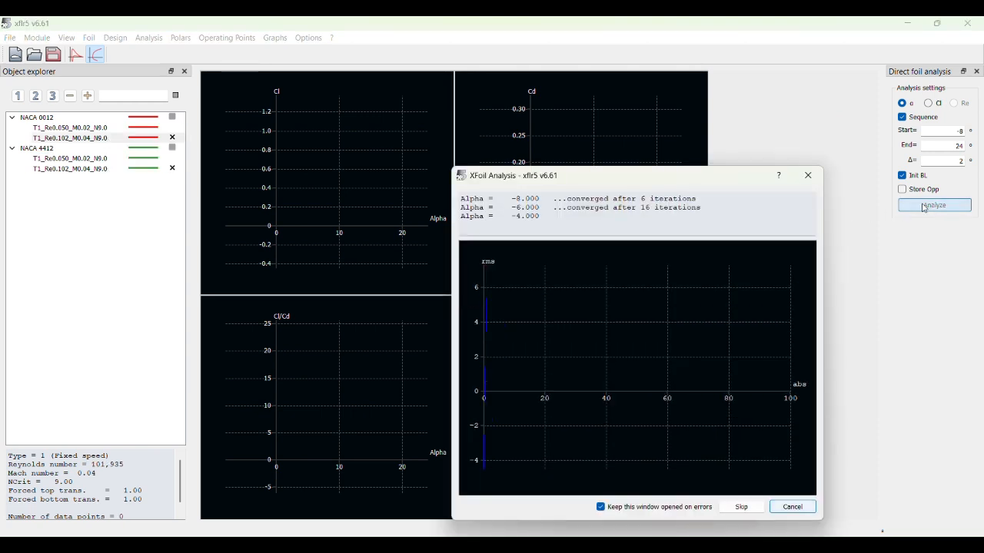
pyautogui.click(109, 168)
pyautogui.click(934, 205)
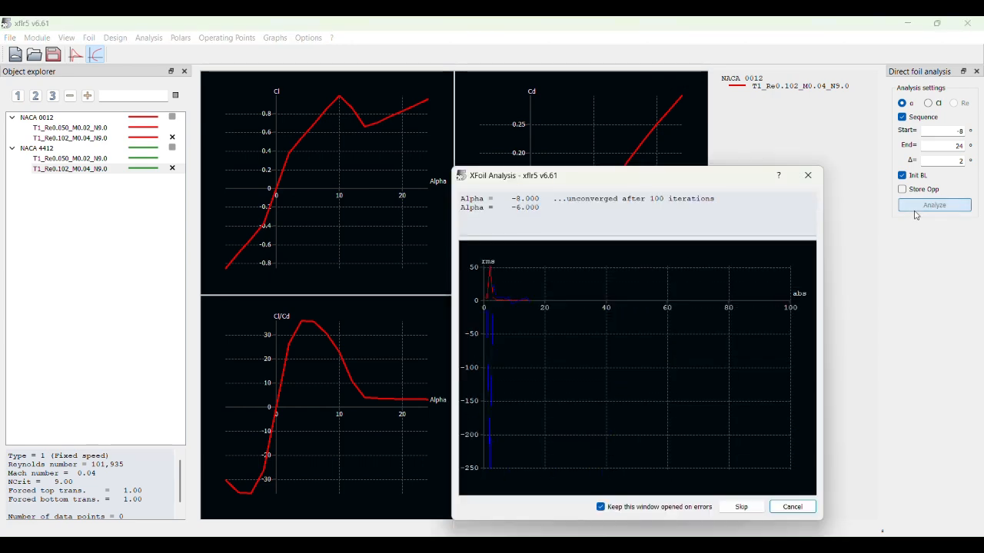
pyautogui.click(808, 175)
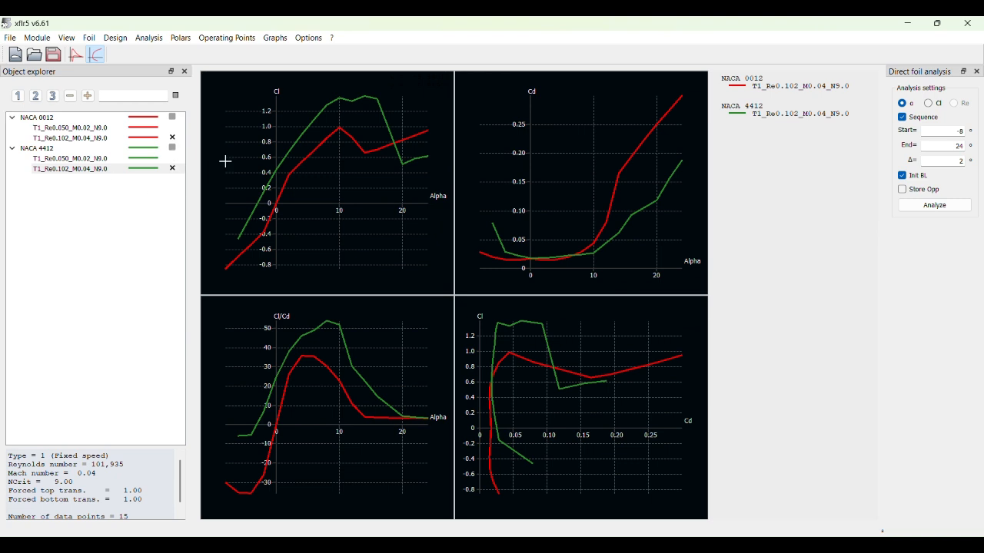
# - Toggle the T1_Re0.102_M0.04_N9.0 polars of NACA 0012 and NACA 4412 in turn to compare them, and leave both hidden
pyautogui.click(173, 139)
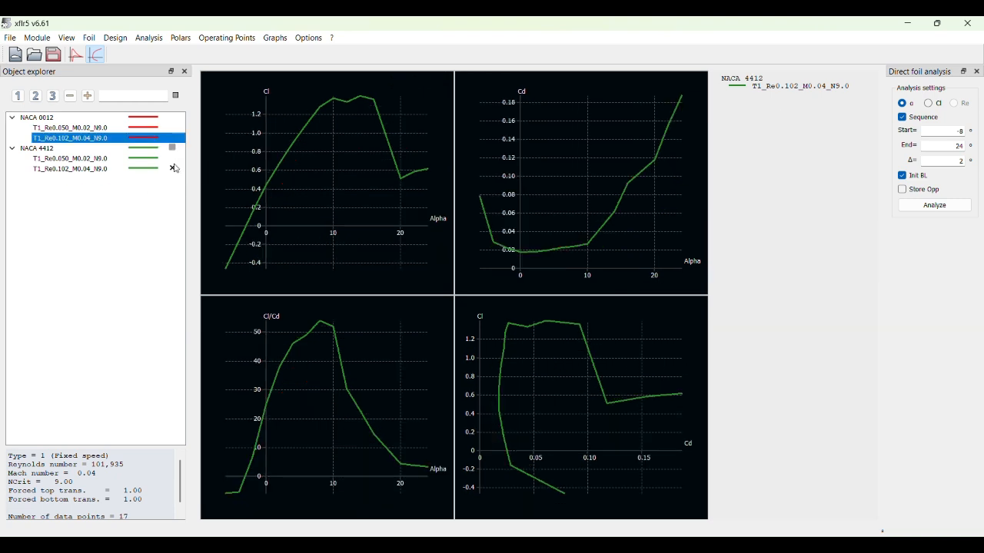
pyautogui.click(172, 138)
pyautogui.click(173, 169)
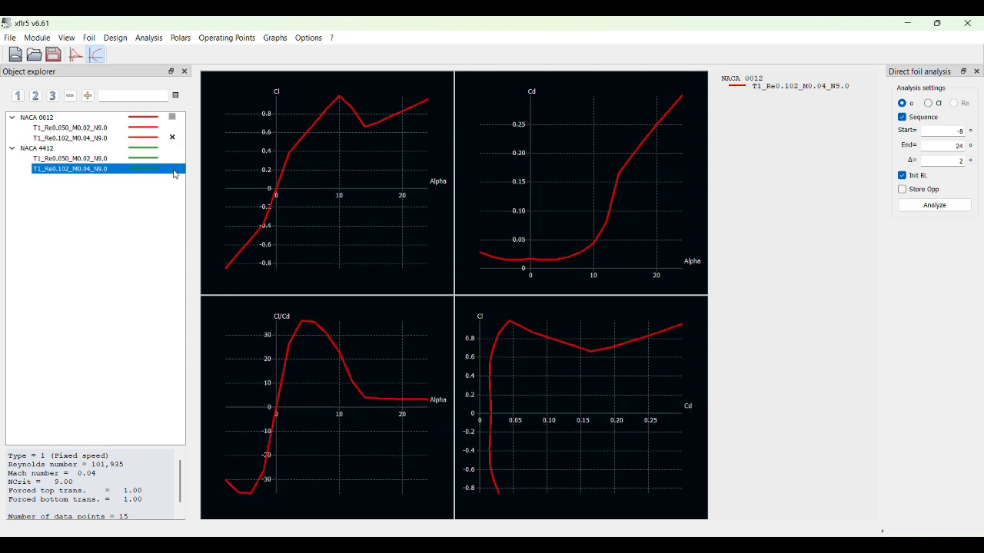
pyautogui.click(173, 169)
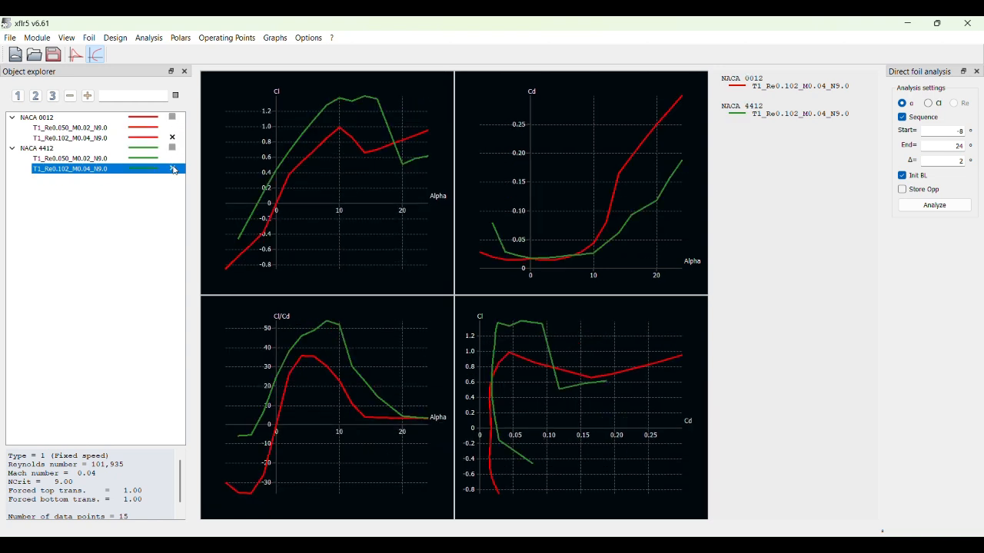
pyautogui.click(173, 169)
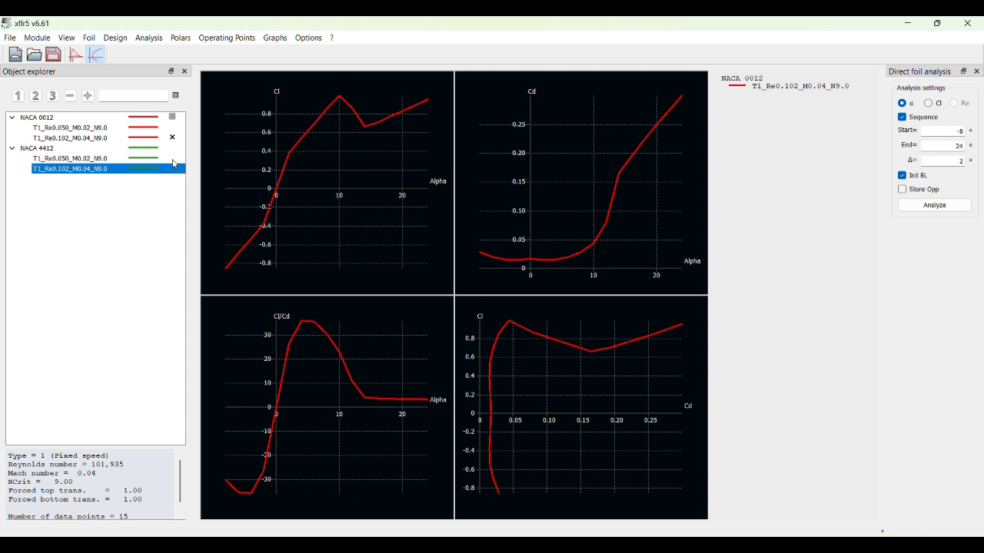
pyautogui.click(173, 138)
# - Batch-analyze NACA 0012 and NACA 4412 as T1 polars for Reynolds 40000 to 150000, alpha -8° to 24° by 2°, and expand both polar lists
pyautogui.click(115, 117)
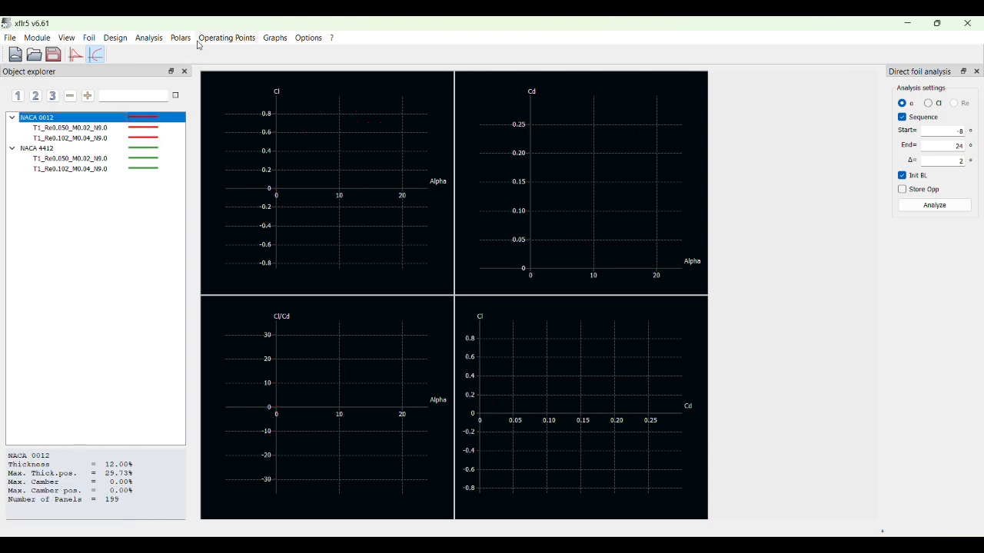
pyautogui.click(148, 39)
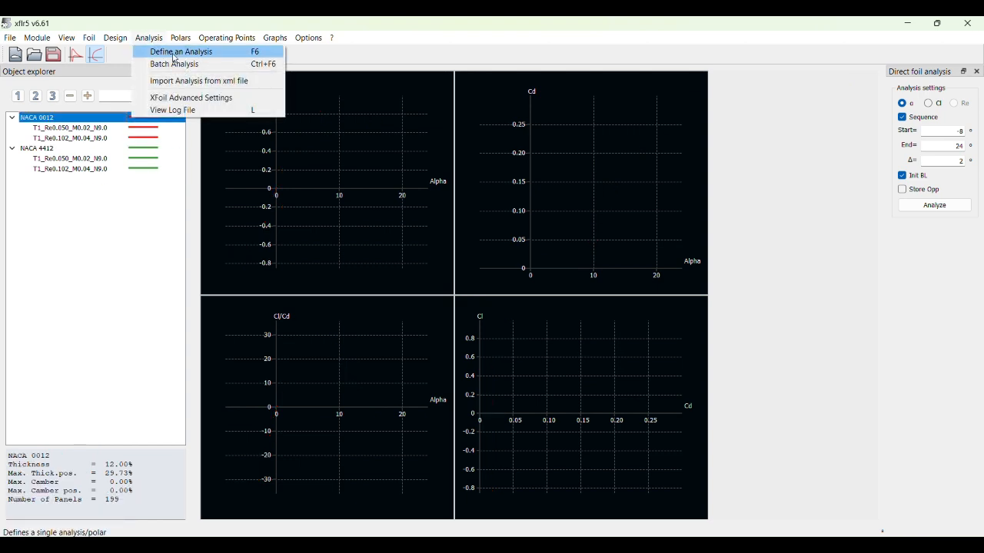
pyautogui.click(199, 66)
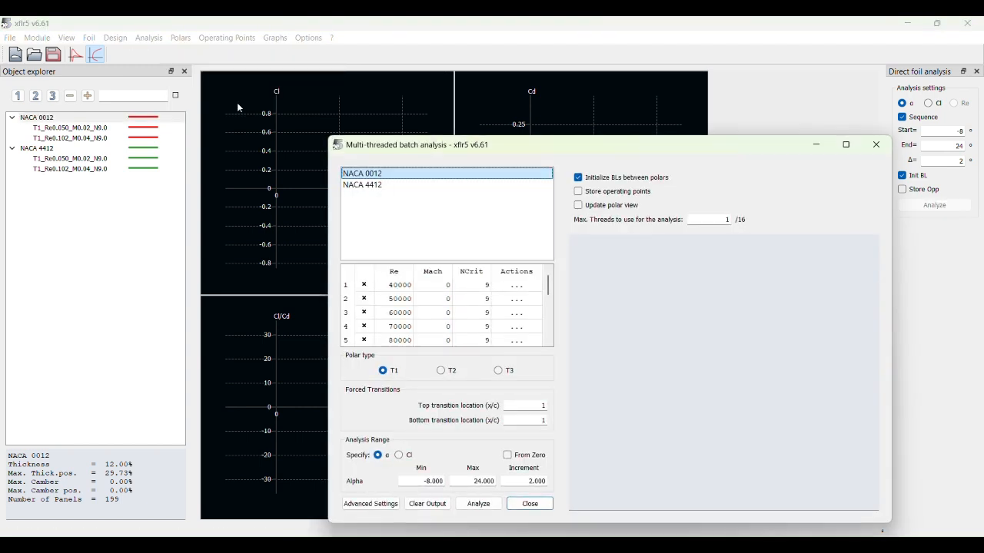
pyautogui.scroll(-3, 416, 314)
pyautogui.scroll(3, 412, 312)
pyautogui.scroll(-3, 413, 312)
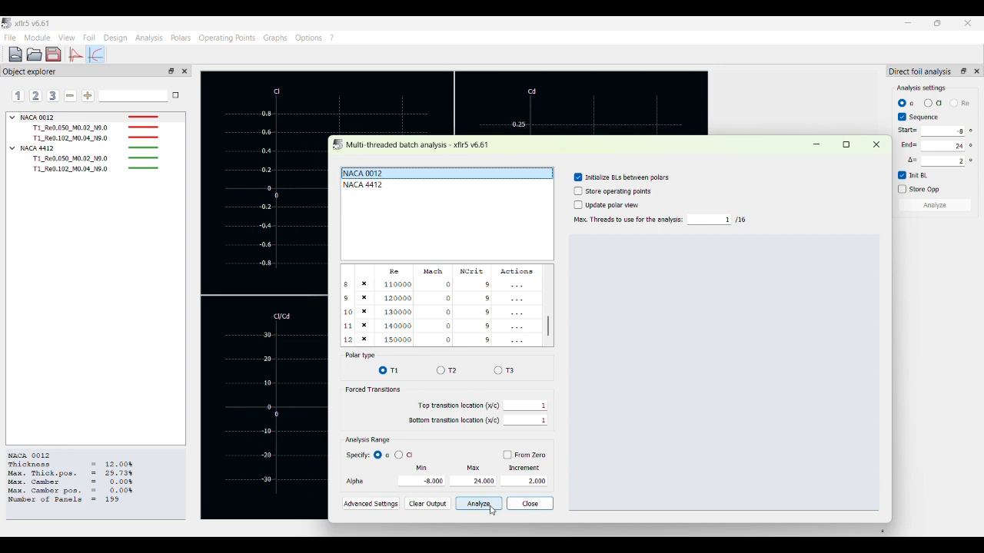
pyautogui.keyDown('shift'); pyautogui.click(433, 185); pyautogui.keyUp('shift')
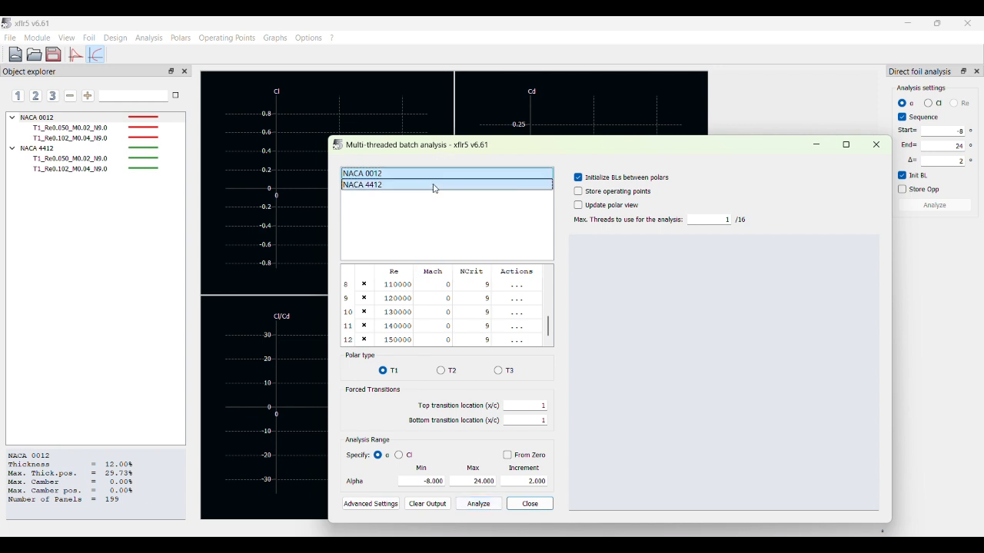
pyautogui.click(479, 504)
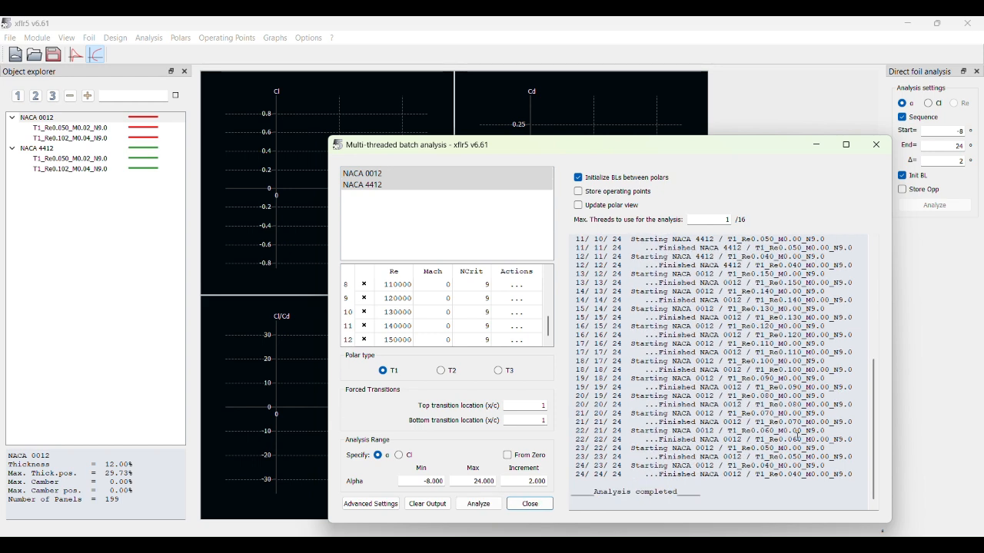
pyautogui.click(536, 507)
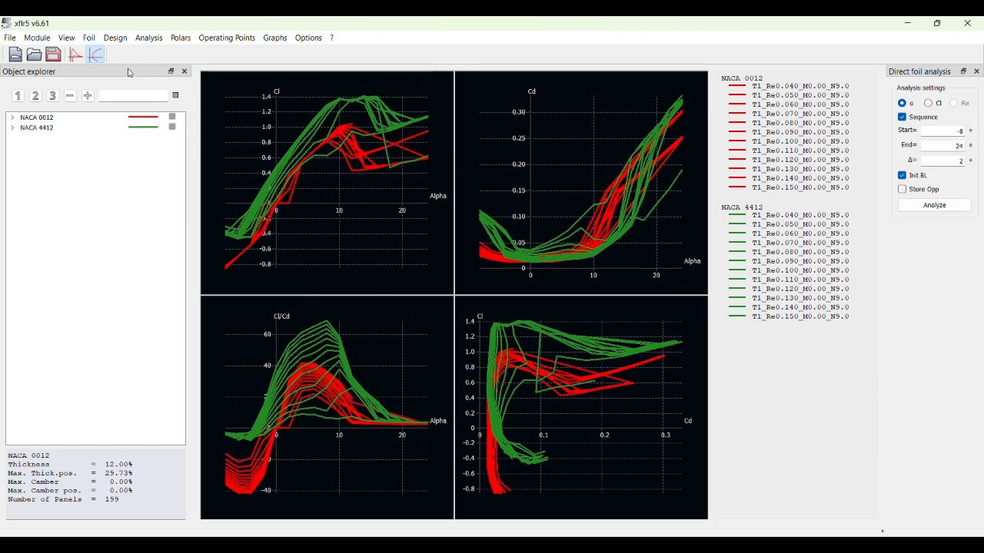
pyautogui.click(12, 117)
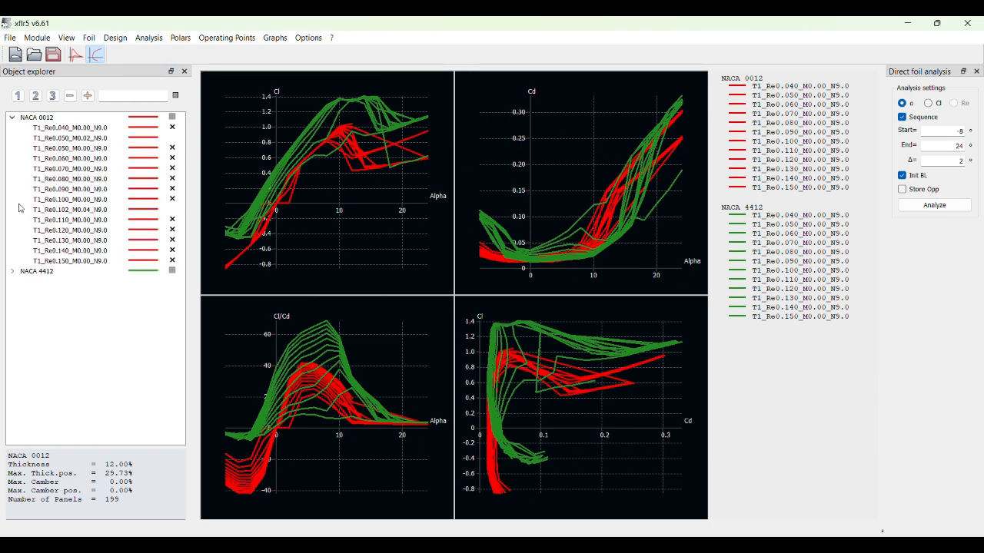
pyautogui.click(13, 271)
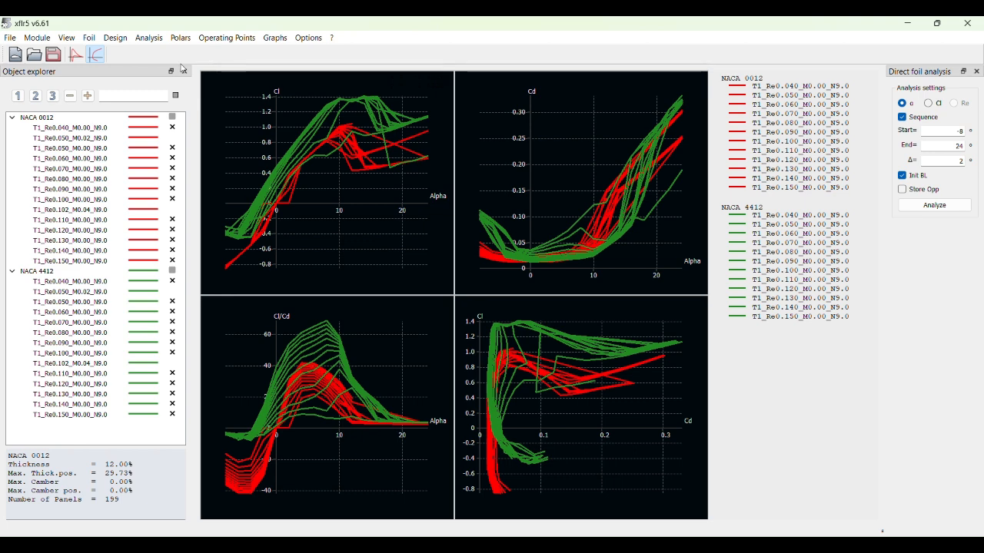
# - Create a new plane in Wing and Plane Design, remove its elevator and fin, and name it 4412 wing
pyautogui.click(42, 42)
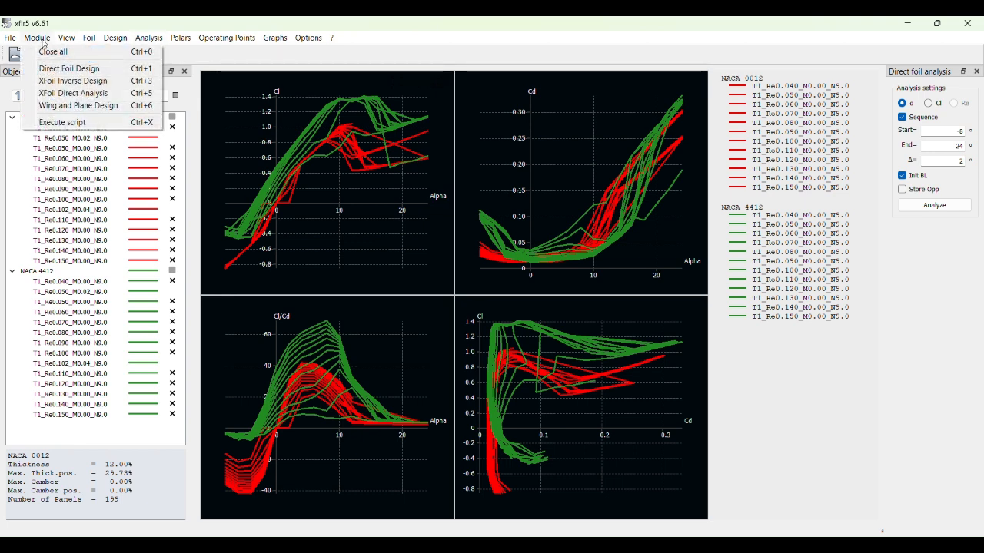
pyautogui.click(99, 109)
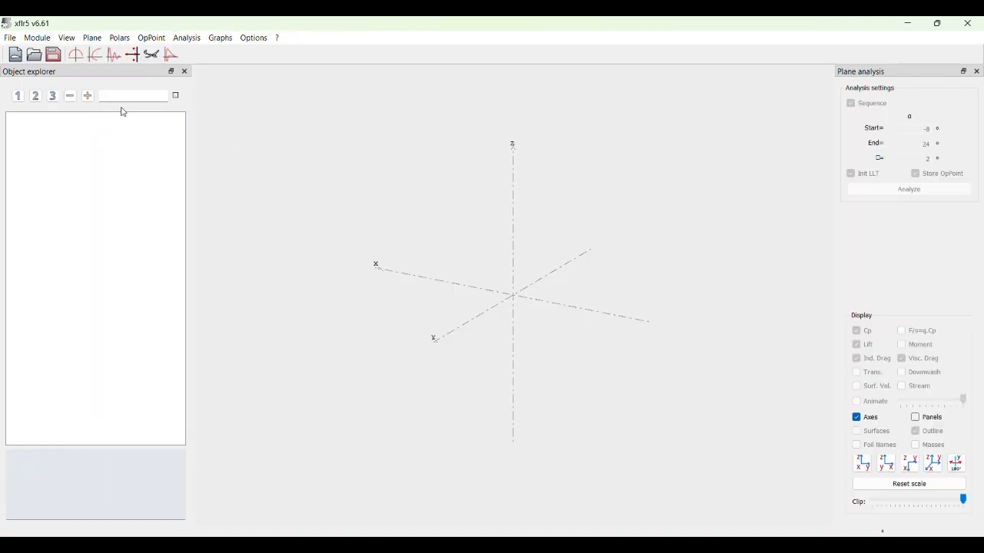
pyautogui.click(92, 43)
pyautogui.click(117, 53)
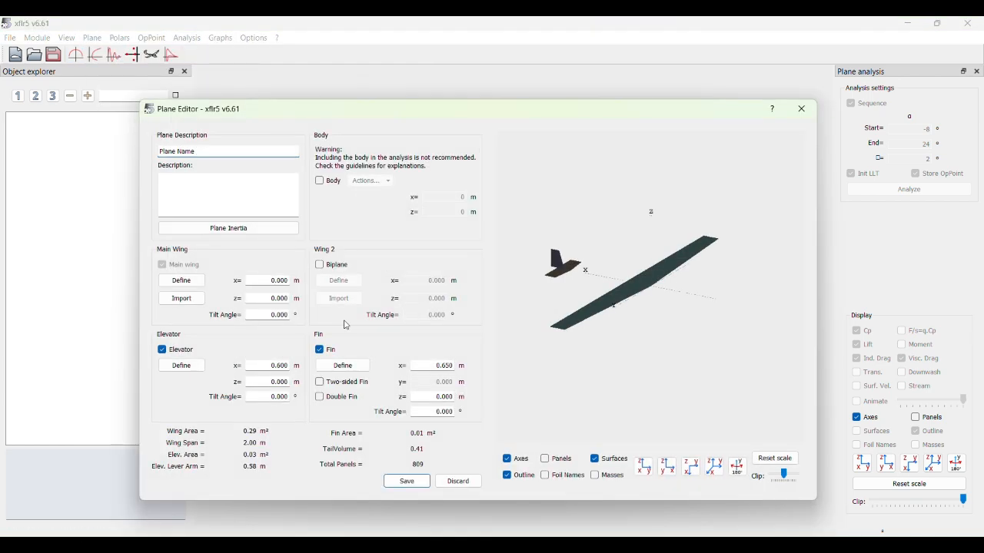
pyautogui.click(163, 350)
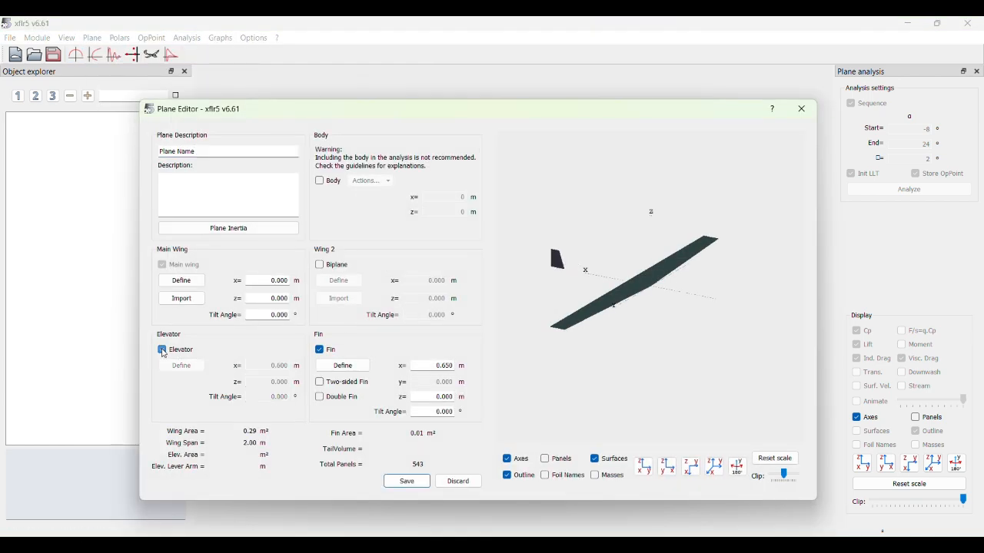
pyautogui.click(319, 352)
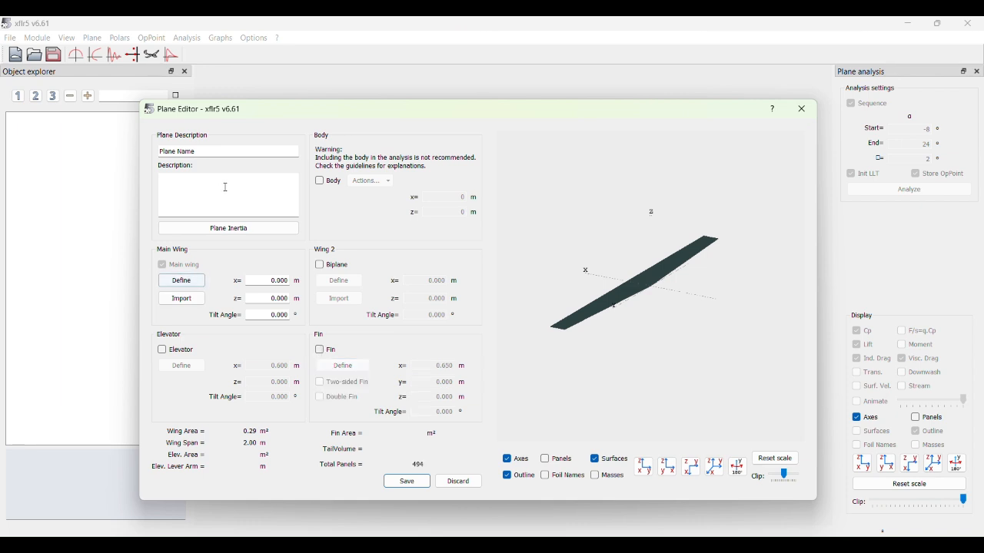
pyautogui.tripleClick(226, 149)
pyautogui.press('BackSpace')
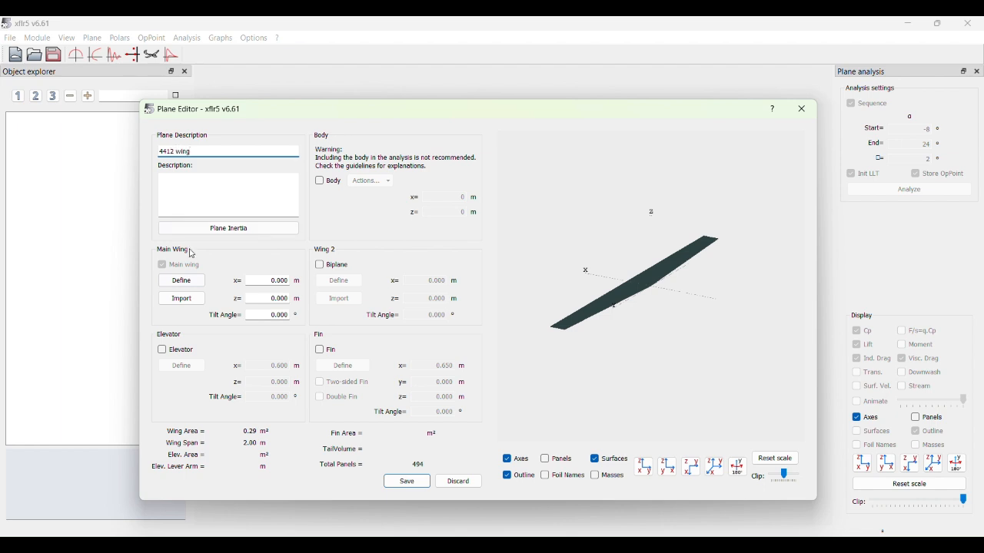
# - Edit the main wing's definition and set the chord of section 1 to 0.1 m
pyautogui.click(185, 281)
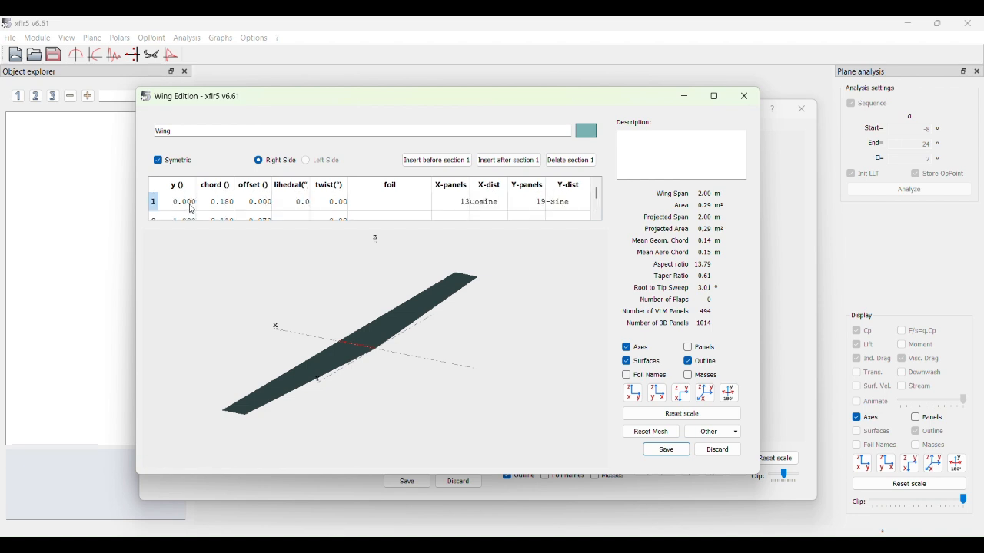
pyautogui.doubleClick(222, 206)
pyautogui.press('BackSpace')
pyautogui.press('Return')
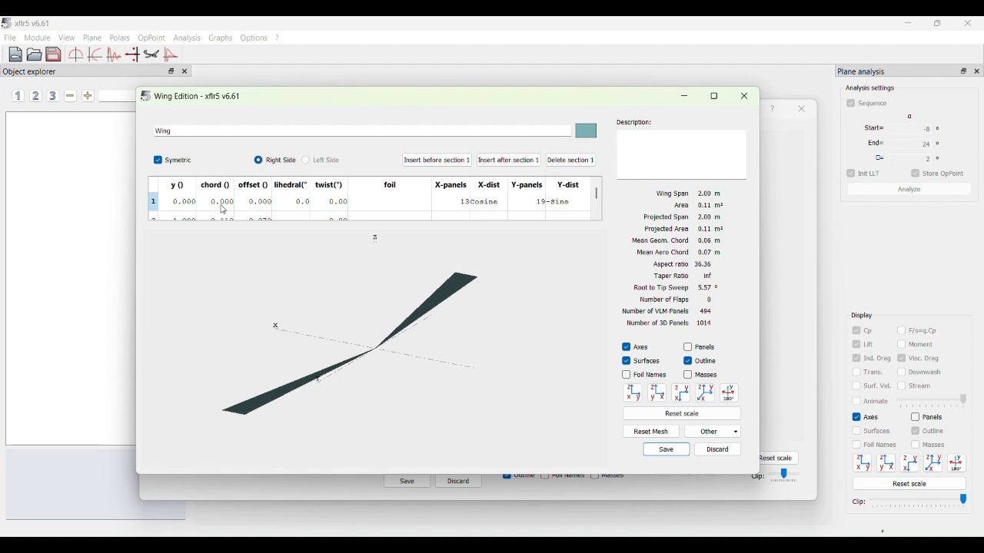
pyautogui.click(225, 203)
pyautogui.doubleClick(234, 204)
pyautogui.press('BackSpace')
pyautogui.write('0.1')
pyautogui.press('Return')
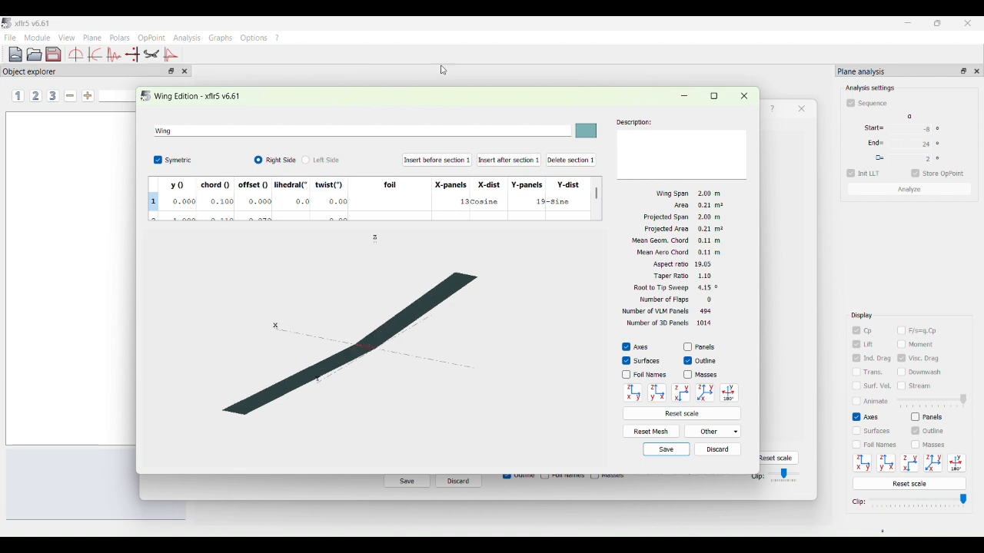
# - Set the chord of wing section 2 to 0.1 m and its offset to 0
pyautogui.scroll(-1, 235, 187)
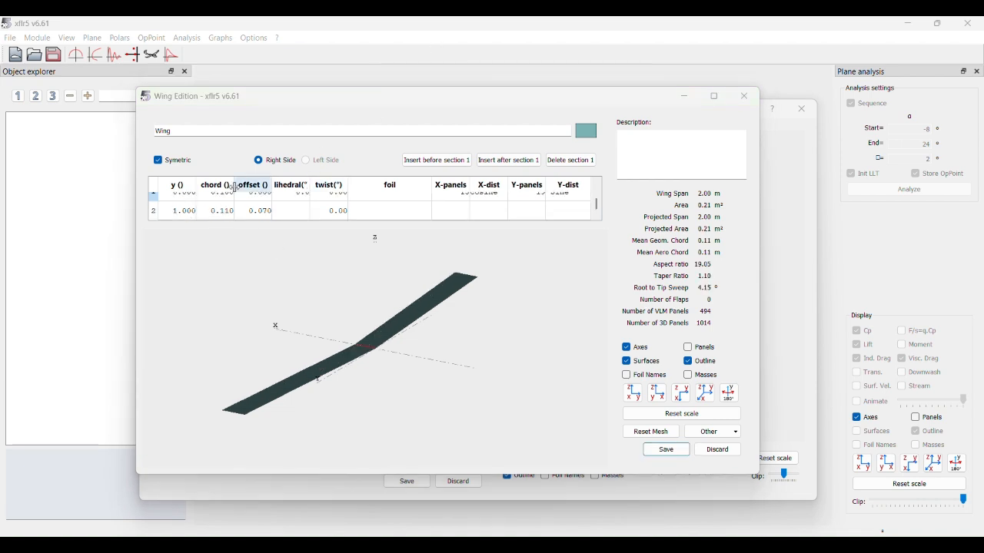
pyautogui.doubleClick(226, 210)
pyautogui.write('0.')
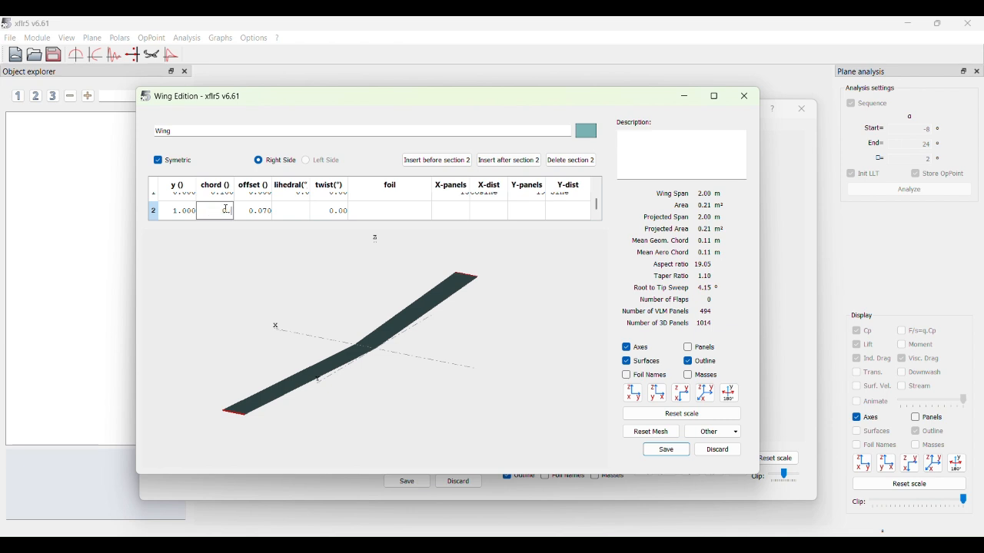
pyautogui.doubleClick(267, 220)
pyautogui.write('0')
pyautogui.press('Return')
# - Set the spanwise y position of wing section 2 to 0.075 m
pyautogui.doubleClick(183, 219)
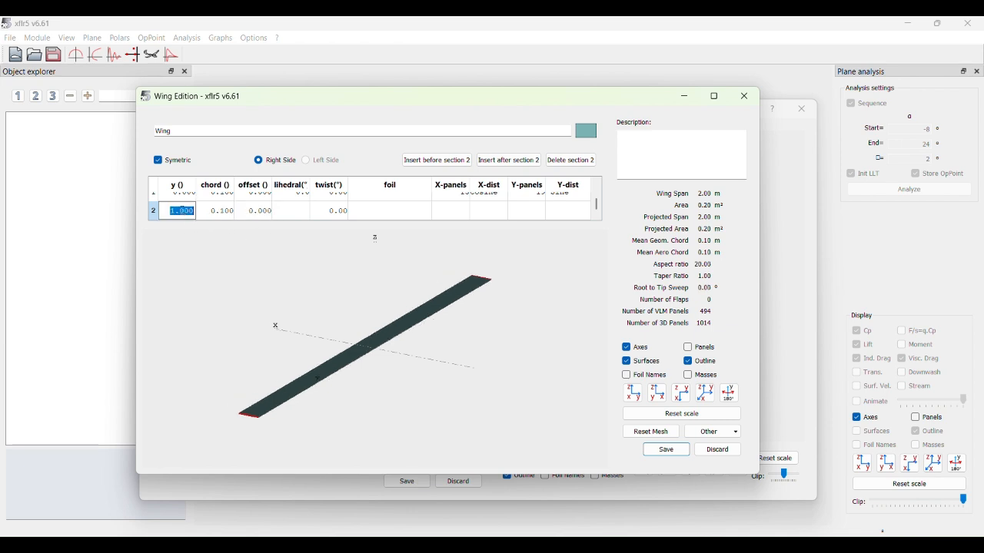
pyautogui.press('BackSpace')
pyautogui.write('0.075')
pyautogui.press('Return')
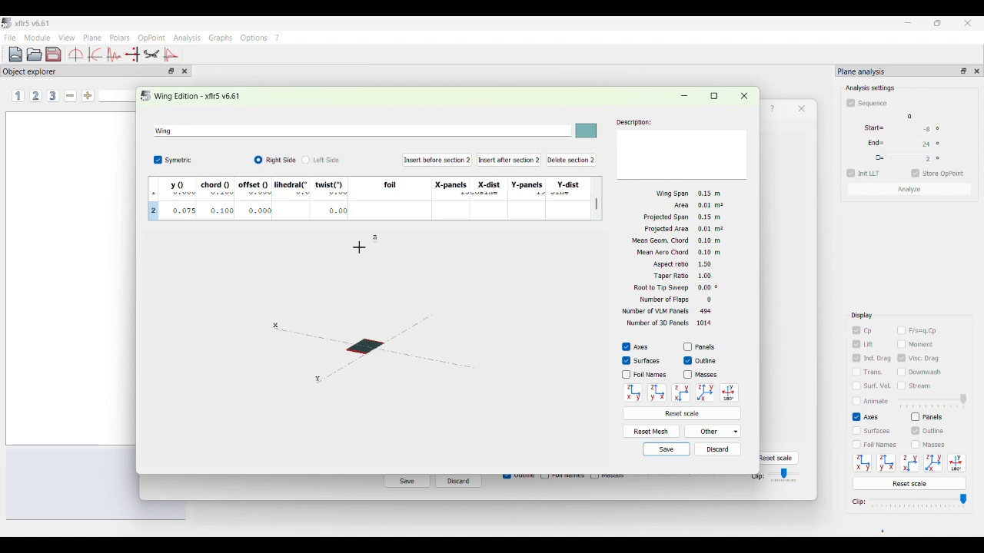
# - Assign the NACA 4412 foil to both sections of the wing
pyautogui.scroll(-2, 430, 285)
pyautogui.scroll(5, 430, 285)
pyautogui.scroll(-1, 426, 280)
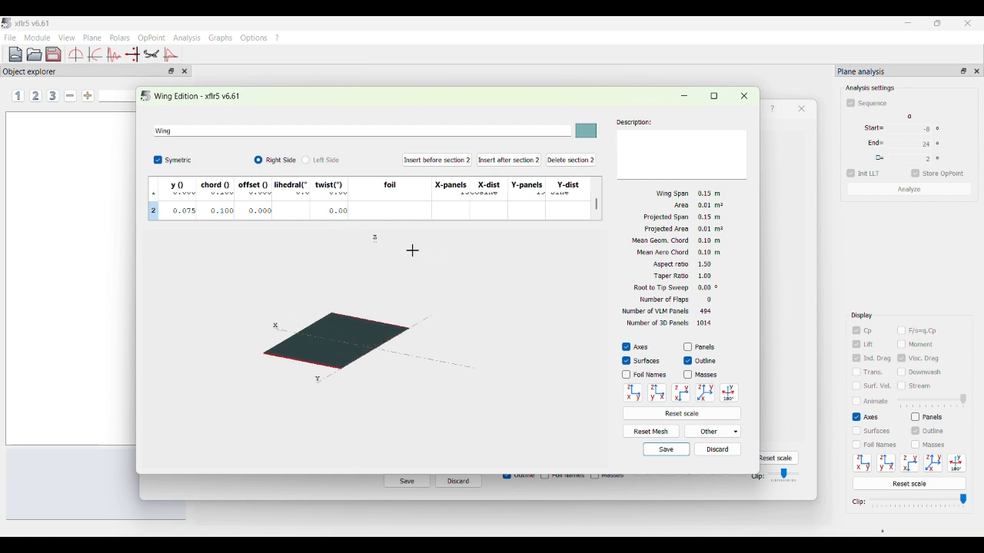
pyautogui.scroll(1, 396, 219)
pyautogui.click(393, 207)
pyautogui.click(394, 200)
pyautogui.click(388, 216)
pyautogui.click(392, 220)
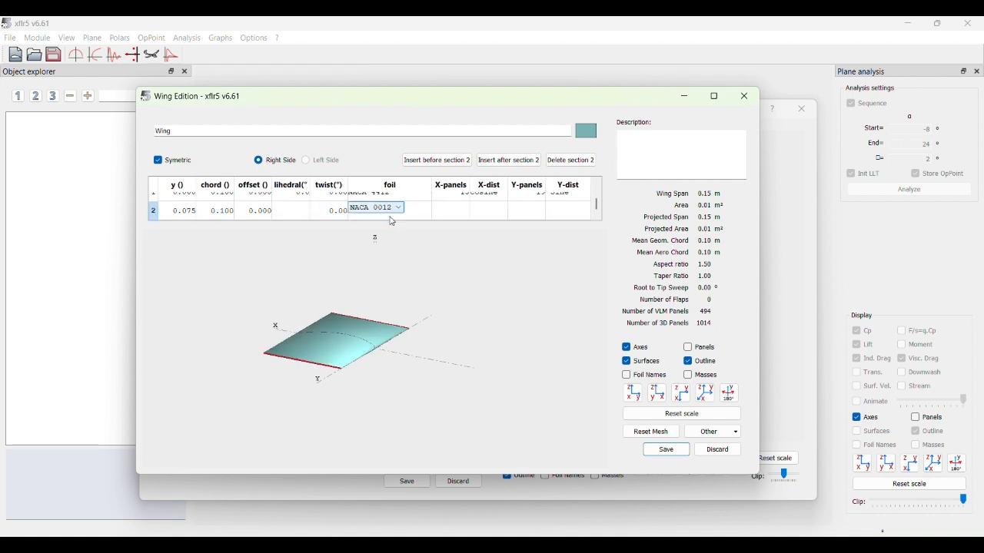
pyautogui.click(396, 208)
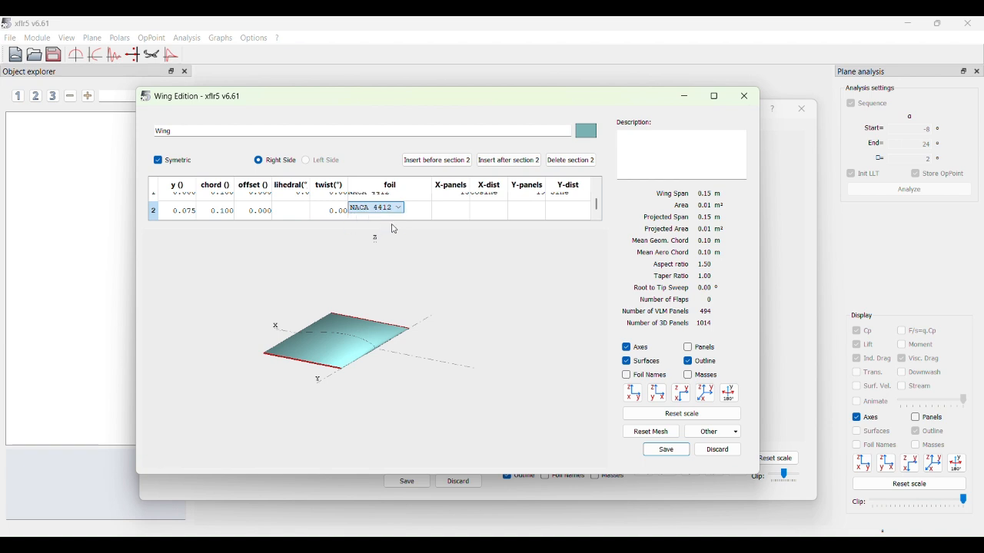
pyautogui.click(394, 229)
pyautogui.click(419, 251)
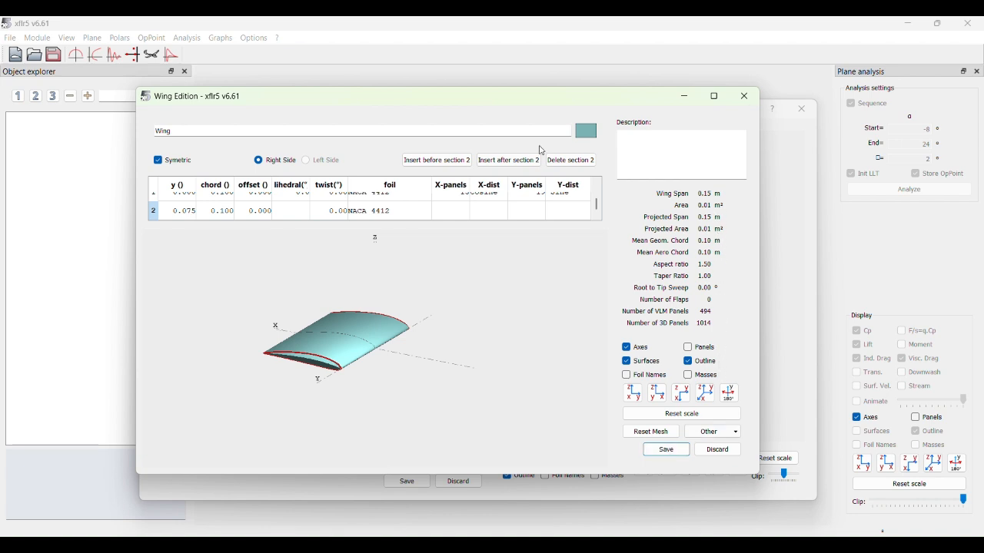
# - Color the wing green, then save the wing definition and the 4412 wing plane
pyautogui.click(584, 134)
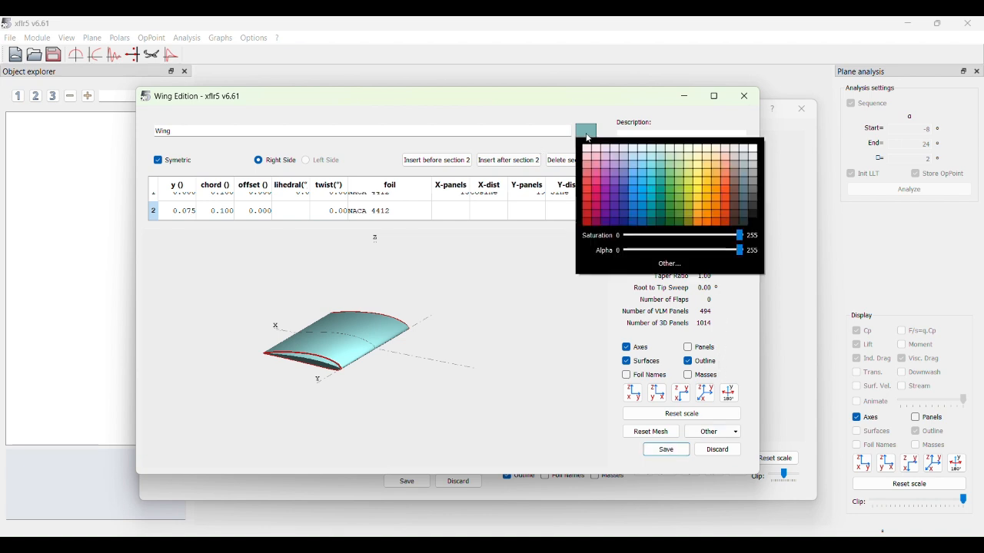
pyautogui.click(671, 206)
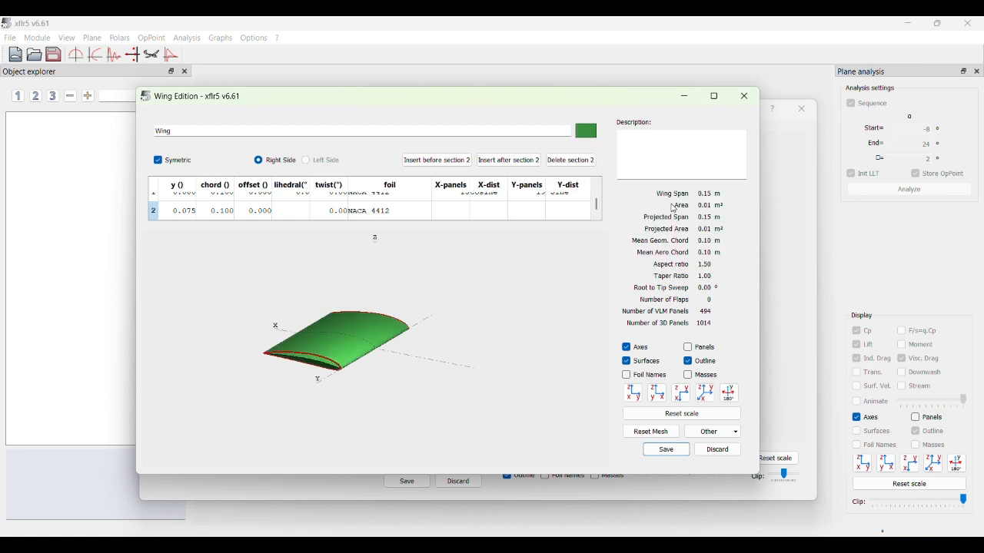
pyautogui.click(665, 451)
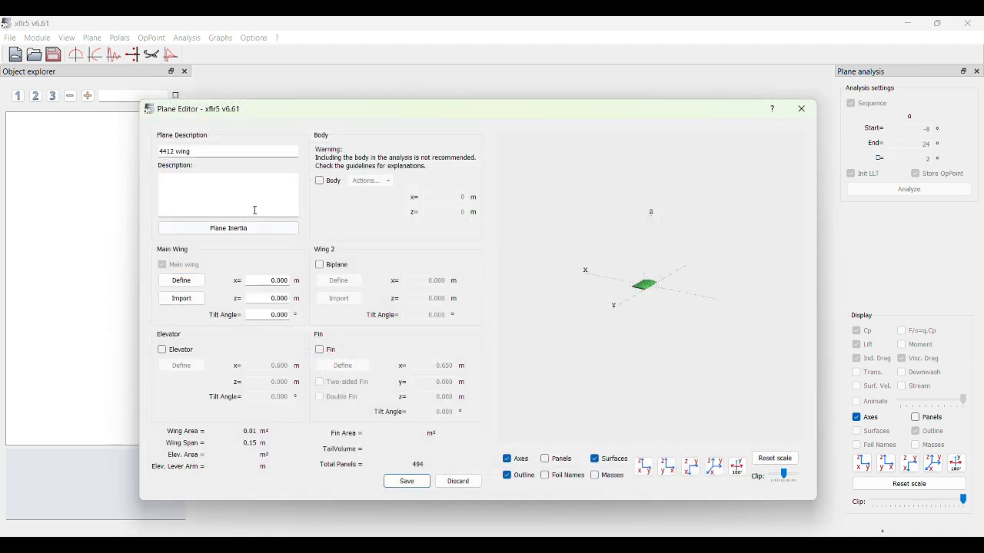
pyautogui.click(408, 482)
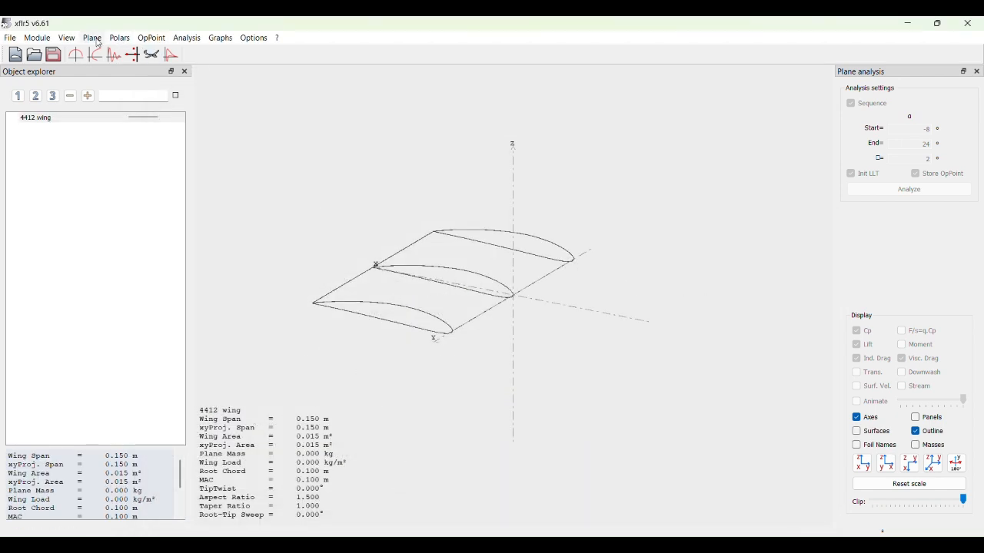
# - Create a second plane without an elevator or fin and name it 0012 wing
pyautogui.click(93, 37)
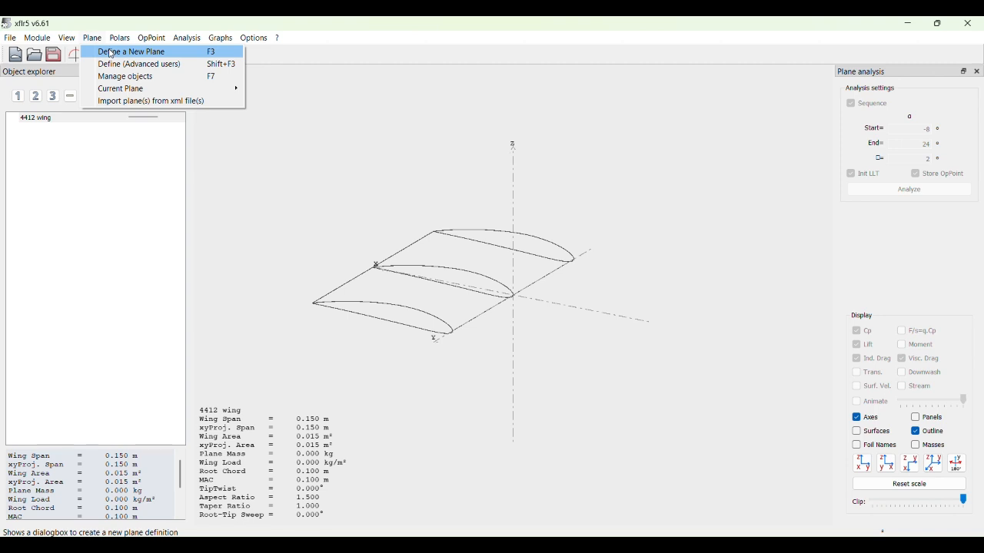
pyautogui.click(112, 54)
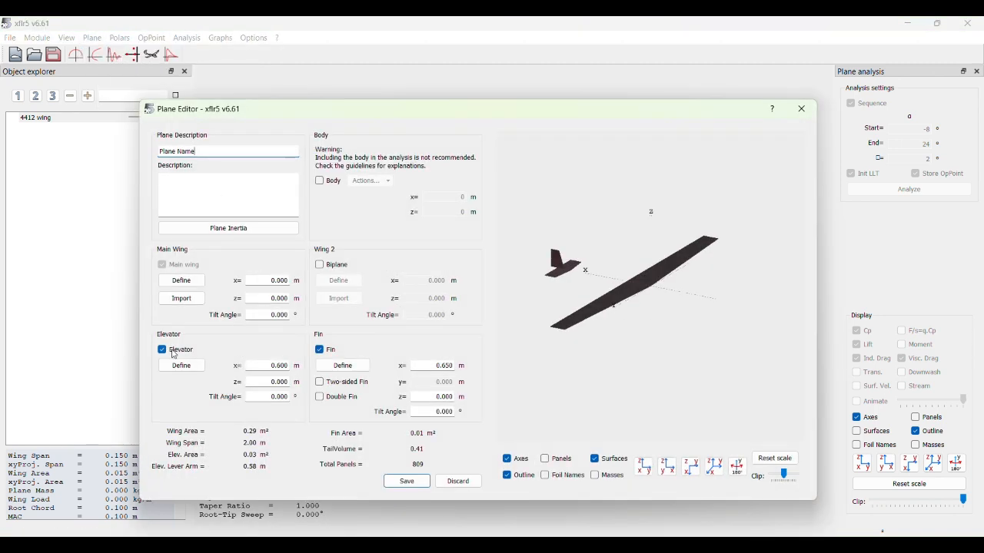
pyautogui.click(180, 351)
pyautogui.click(318, 351)
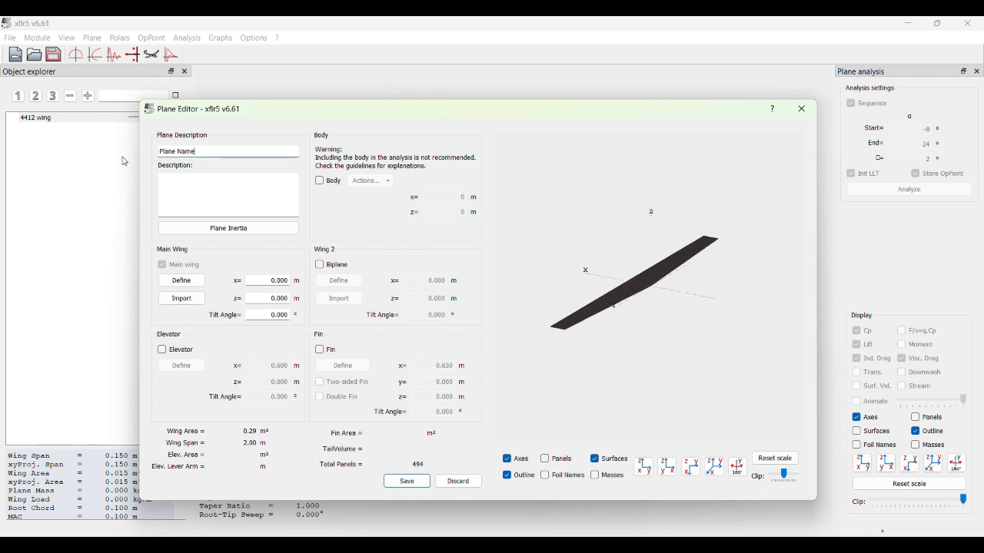
pyautogui.click(221, 147)
pyautogui.press('BackSpace')
pyautogui.press('BackSpace')
pyautogui.press('BackSpace')
pyautogui.press('BackSpace')
pyautogui.press('BackSpace')
pyautogui.press('BackSpace')
pyautogui.press('BackSpace')
pyautogui.write('0012 wing')
# - Edit the main wing's definition, setting the y position of section 2 to 0.075 m and the chord of section 1 to 0.1 m
pyautogui.click(192, 282)
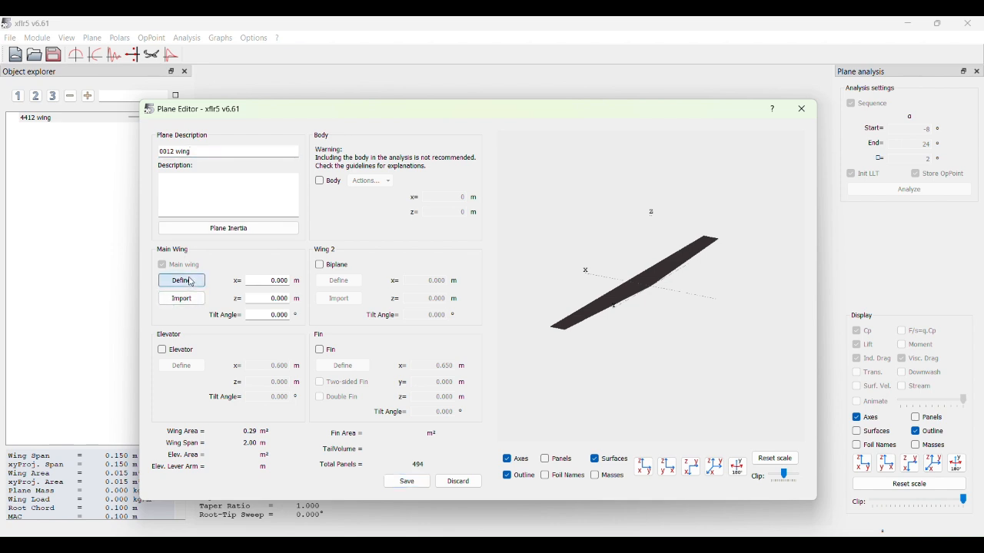
pyautogui.click(185, 215)
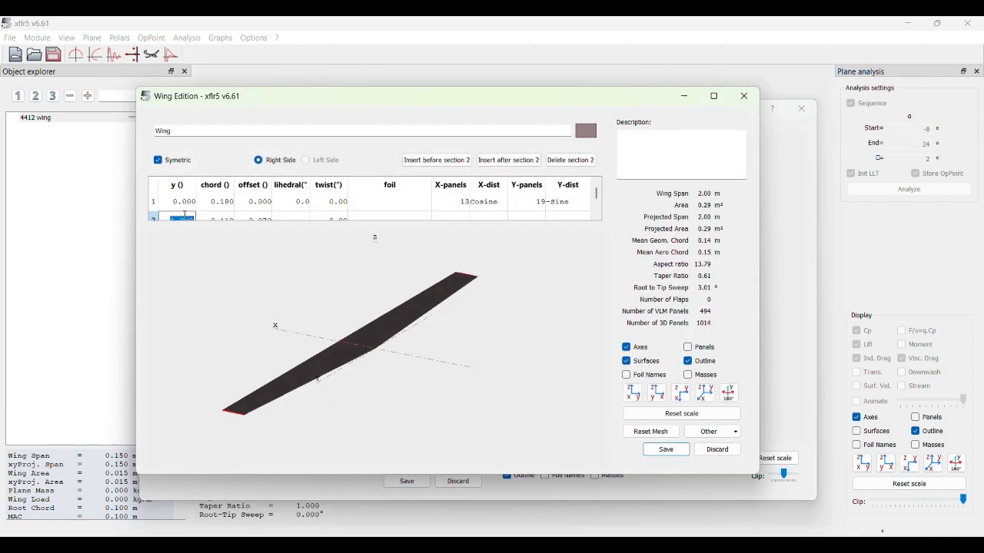
pyautogui.write('0.075')
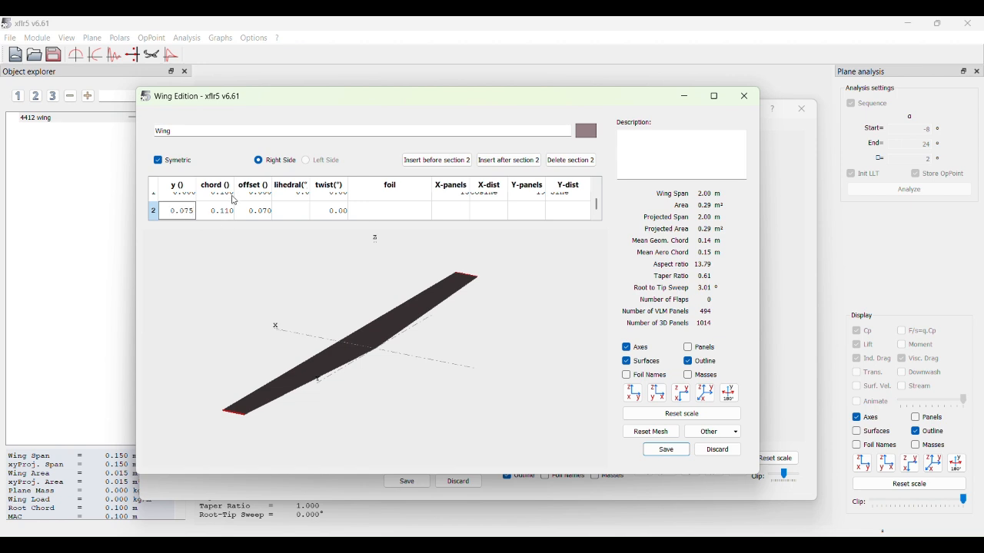
pyautogui.click(231, 197)
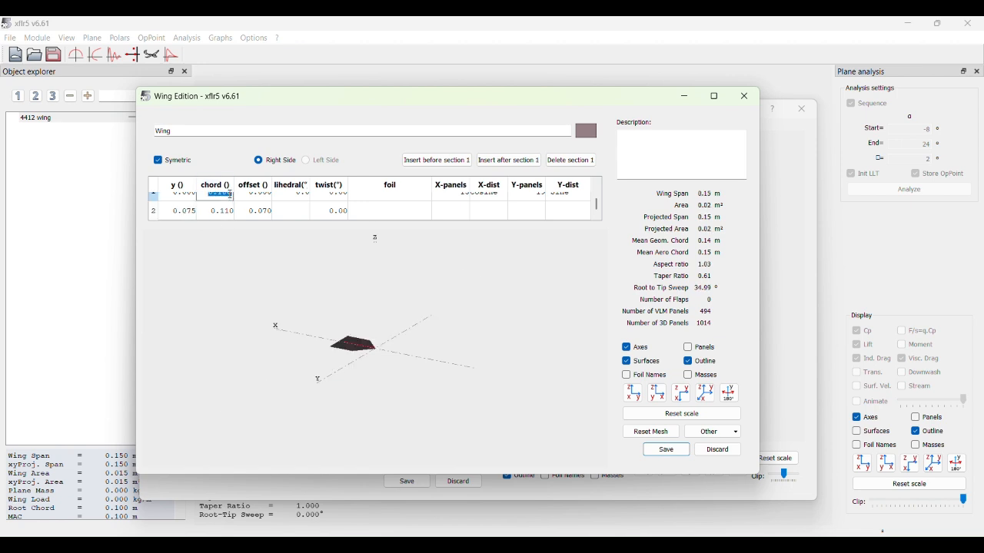
pyautogui.write('0')
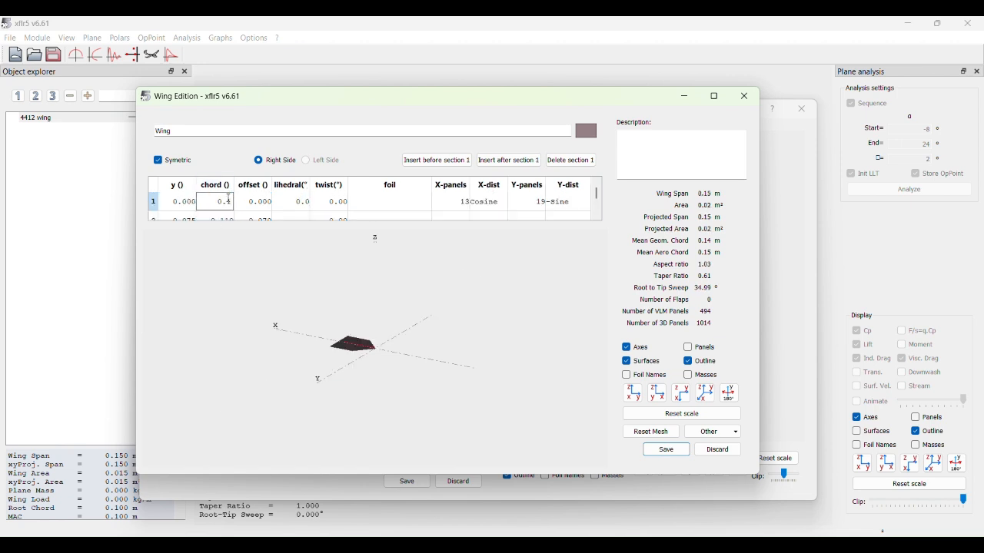
# - Set the chord of section 2 to 0.1 m and its offset to 0 on the 0012 wing
pyautogui.click(226, 219)
pyautogui.write('0.1')
pyautogui.click(254, 212)
pyautogui.write('0')
pyautogui.press('Return')
# - Assign the NACA 0012 foil to both wing sections
pyautogui.click(386, 199)
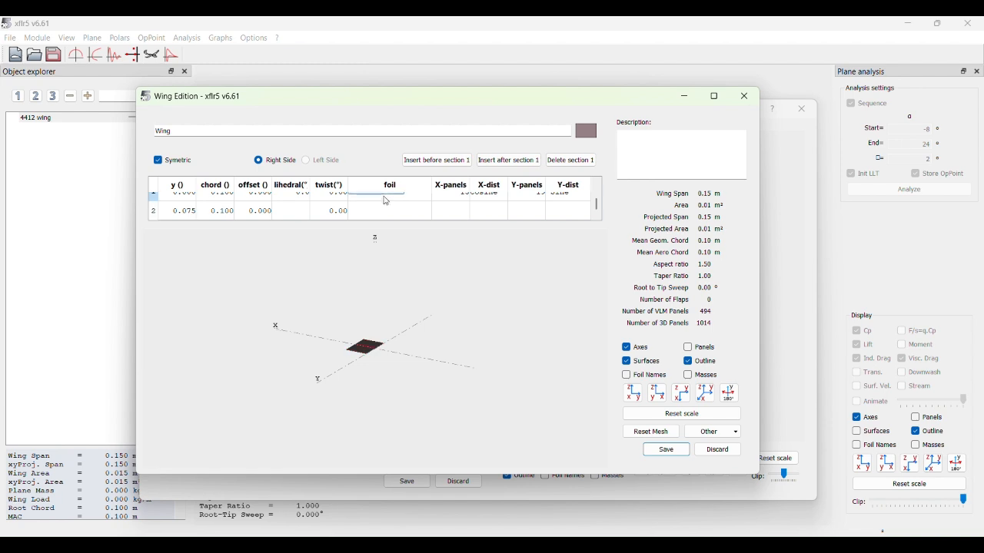
pyautogui.click(388, 217)
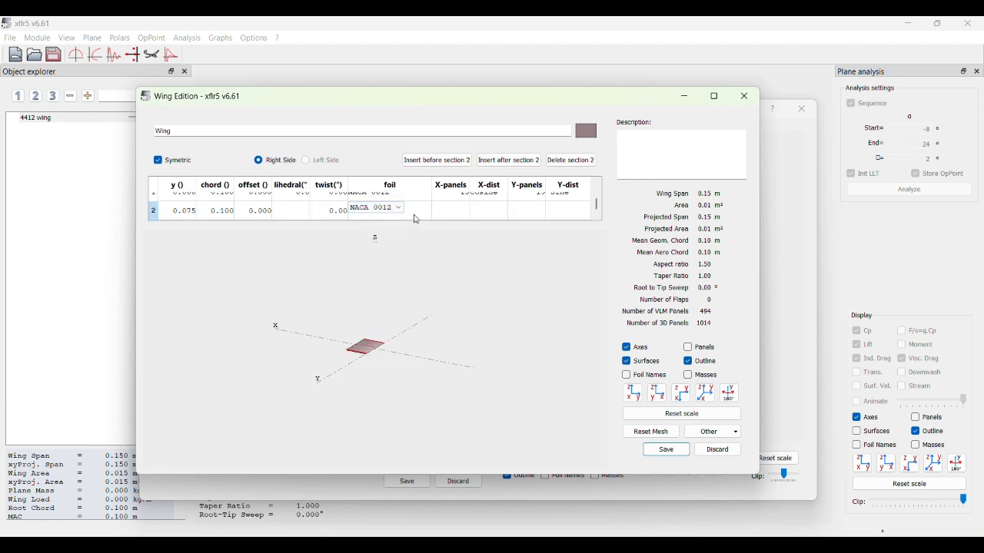
pyautogui.click(408, 285)
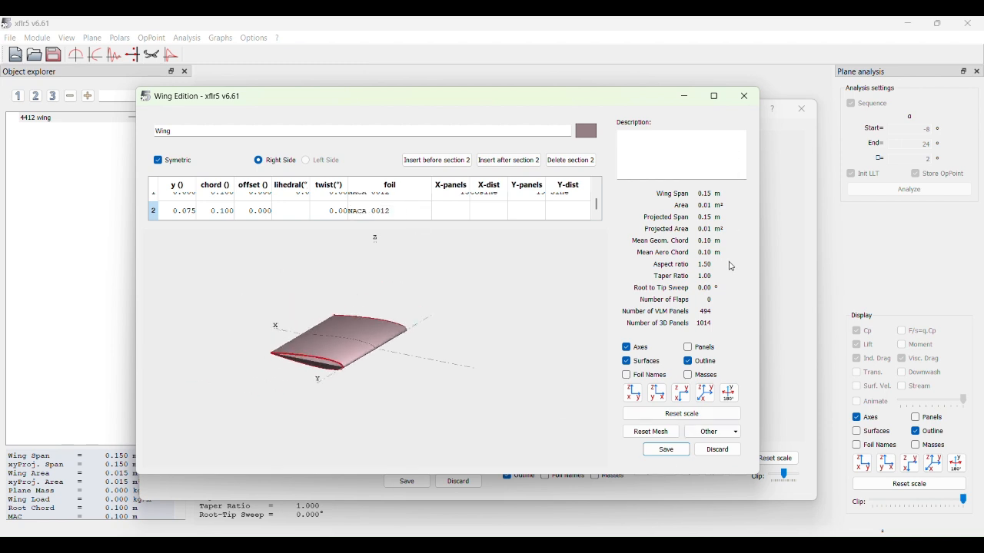
# - Color the wing red, then save the wing definition and the 0012 wing plane
pyautogui.click(586, 131)
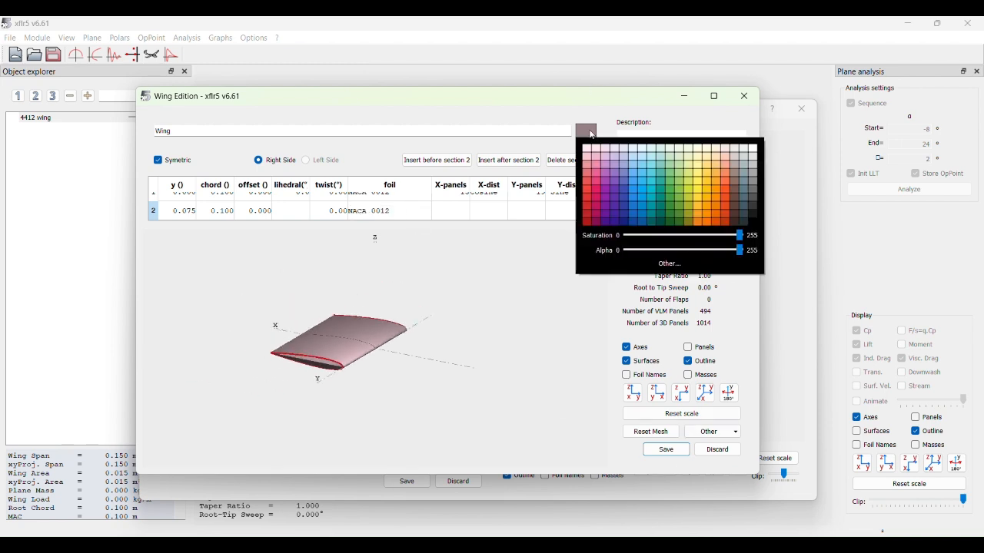
pyautogui.click(589, 218)
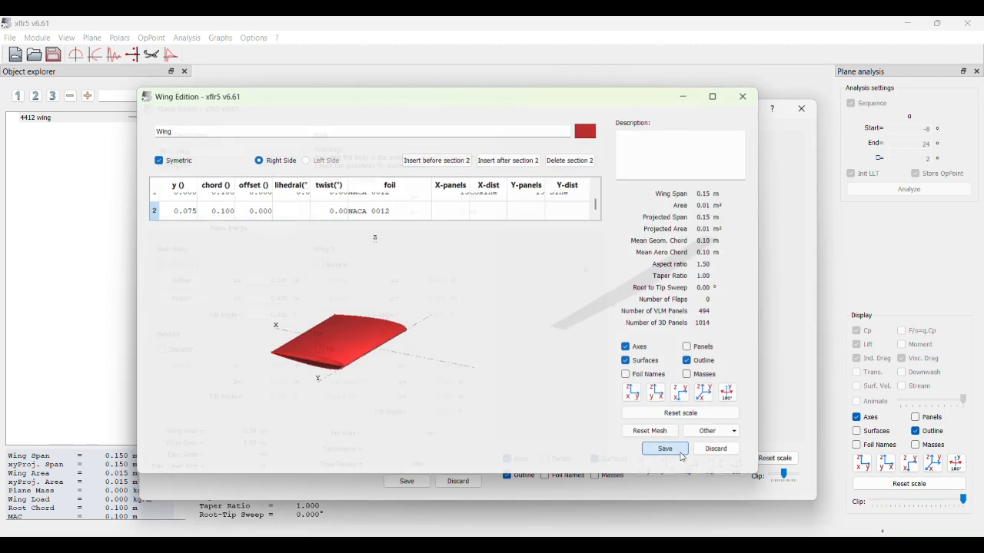
pyautogui.click(666, 451)
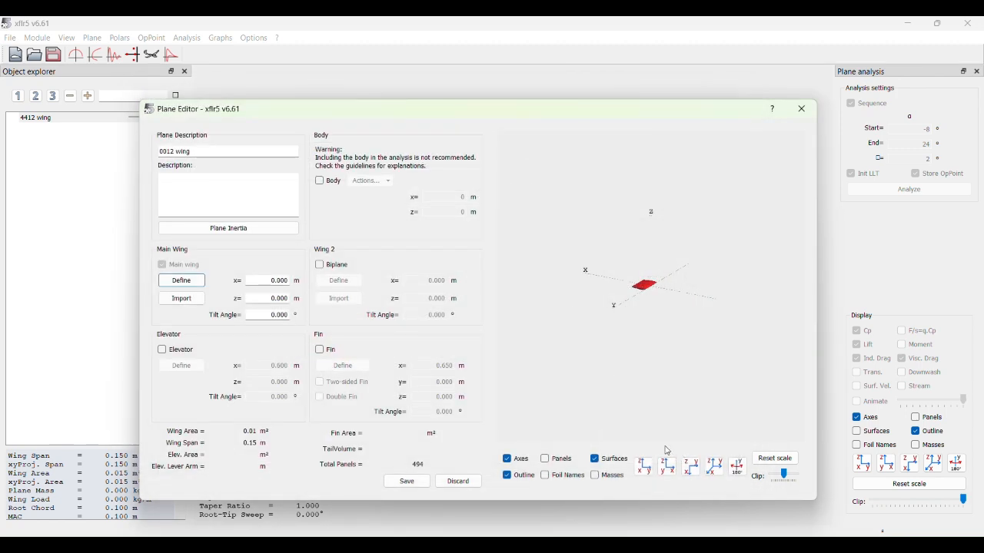
pyautogui.click(417, 484)
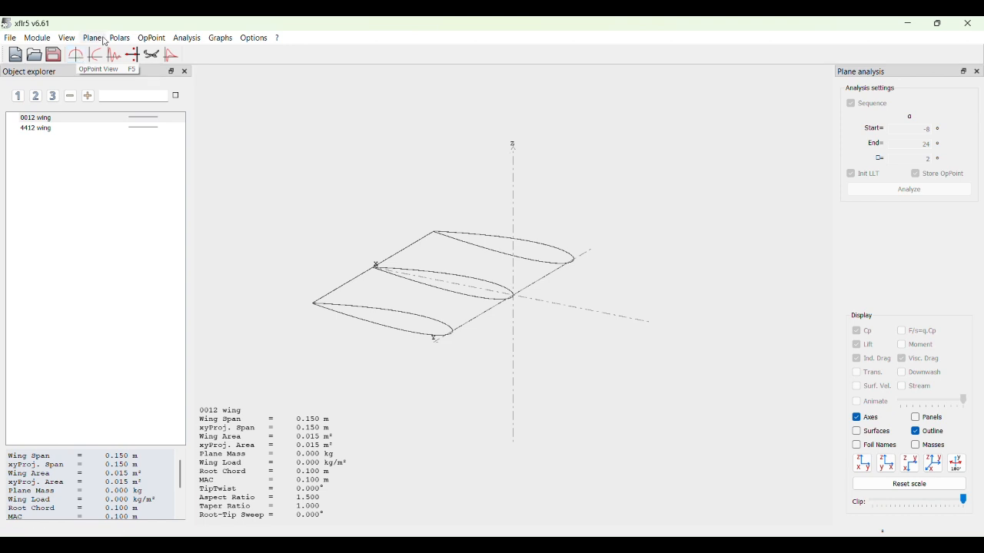
# - Define a viscous fixed-speed VLM1 analysis at 7.0952 m/s for the 0012 wing and run it from -8° to 24° in 2° steps
pyautogui.click(189, 42)
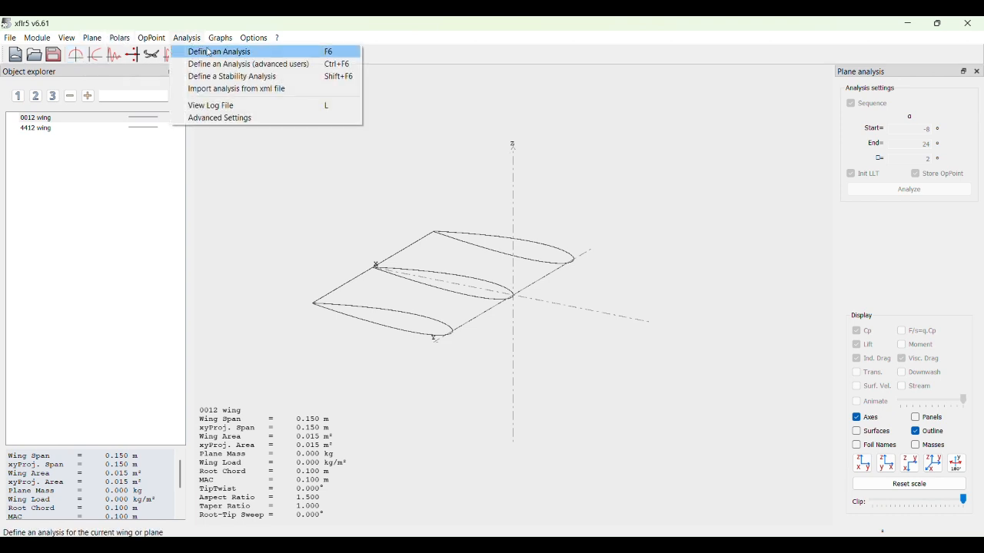
pyautogui.click(209, 52)
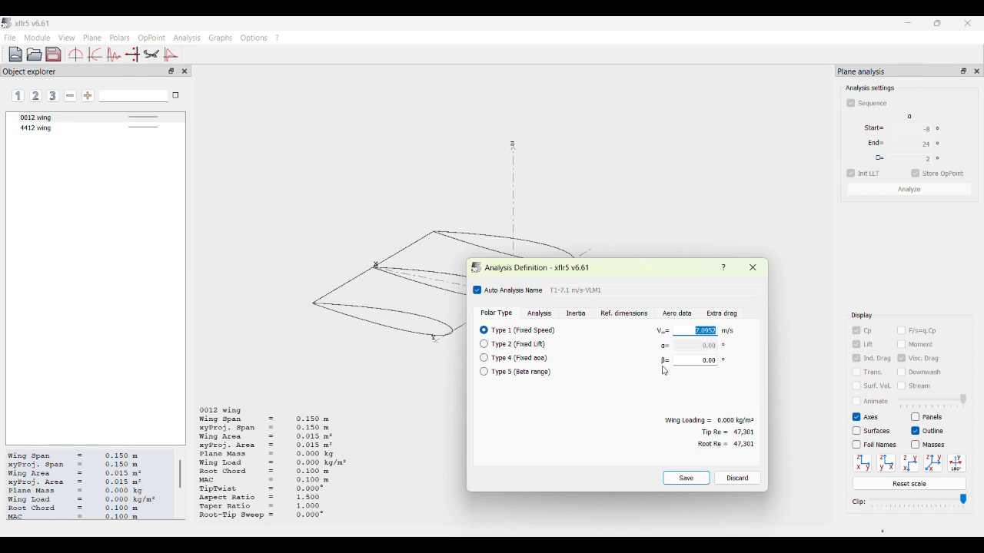
pyautogui.click(541, 314)
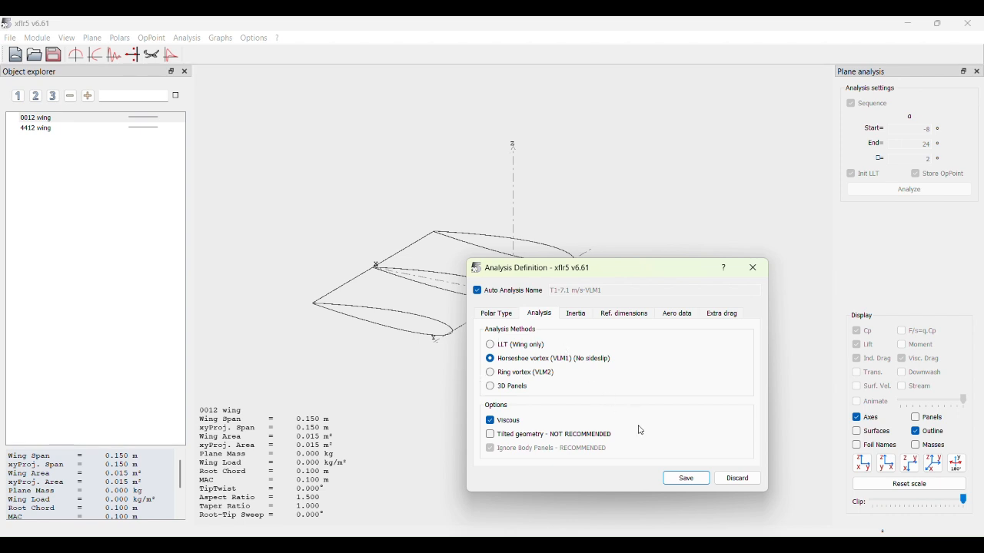
pyautogui.click(684, 478)
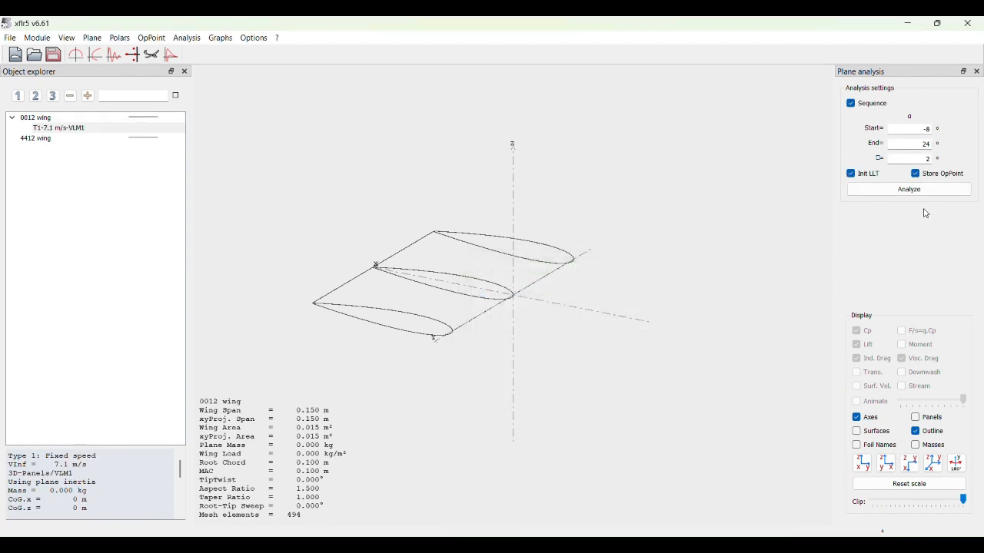
pyautogui.click(932, 194)
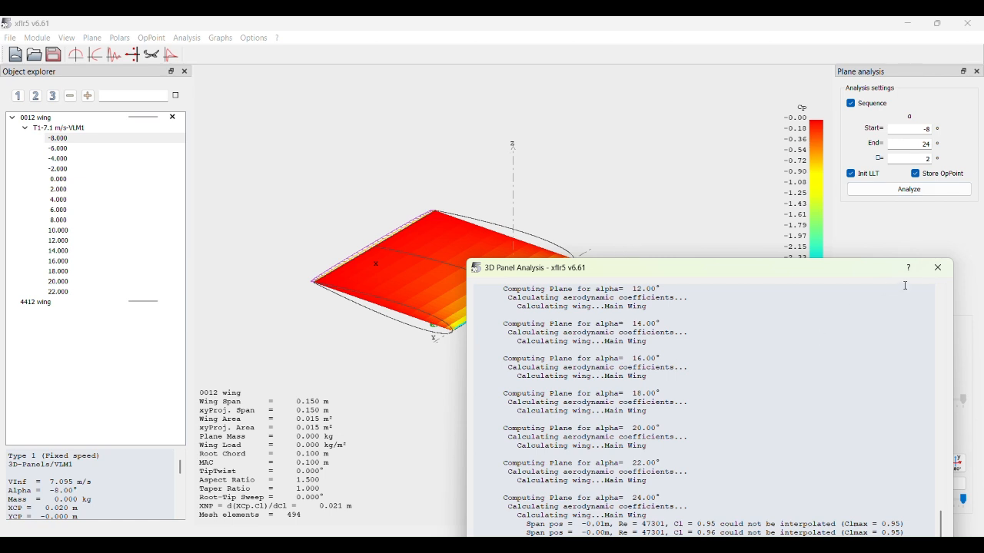
pyautogui.click(938, 267)
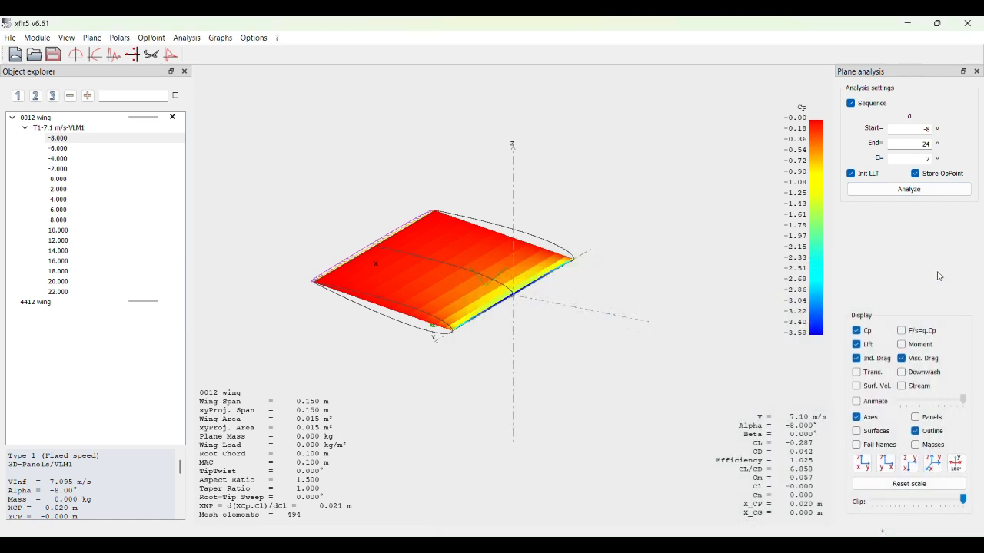
# - Animate the 0012 wing's operating points in the 3D view and briefly display the downwash
pyautogui.click(858, 403)
pyautogui.click(903, 374)
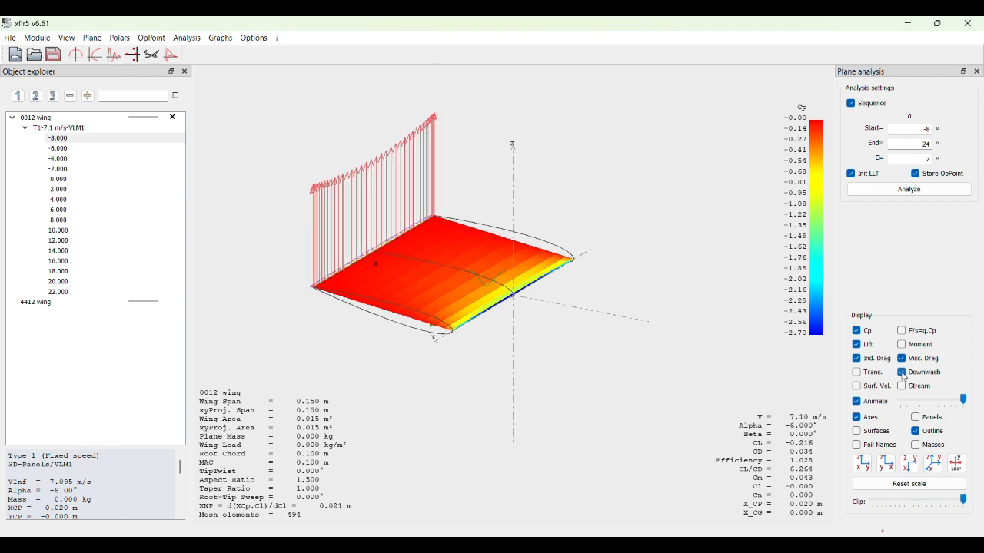
pyautogui.click(902, 373)
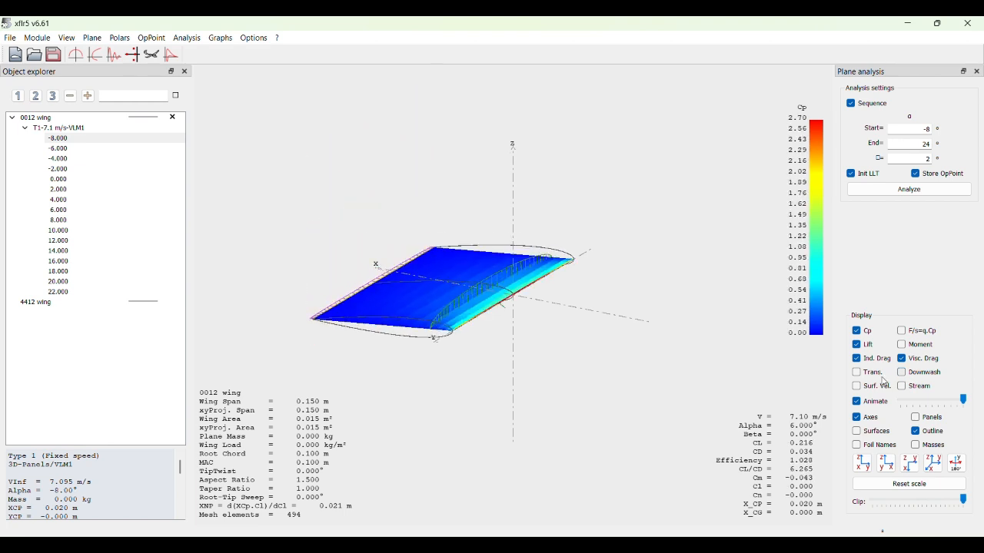
# - Examine the 0012 wing's CL, CD and CL/CD polar graphs, then return to the 3D view
pyautogui.click(86, 56)
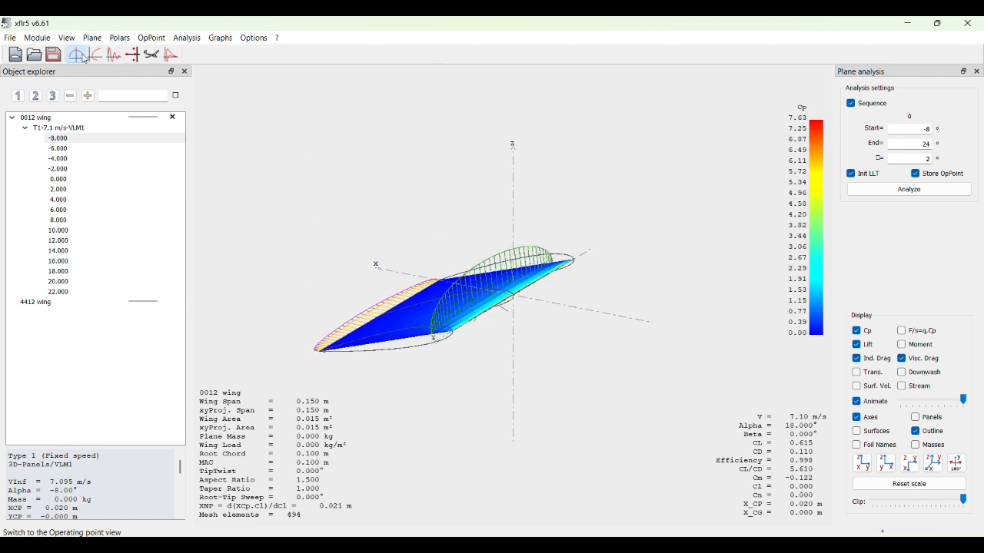
pyautogui.click(96, 57)
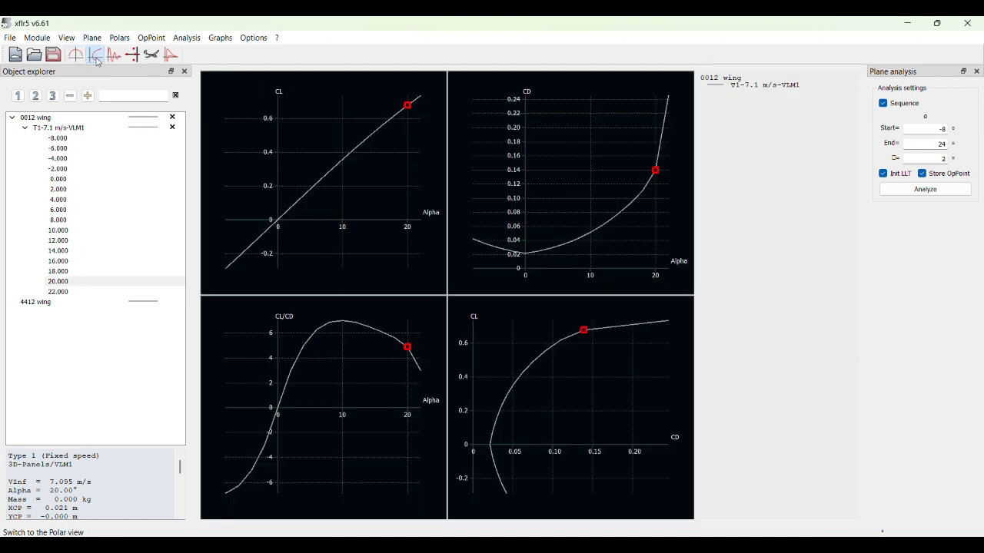
pyautogui.click(117, 60)
pyautogui.click(95, 55)
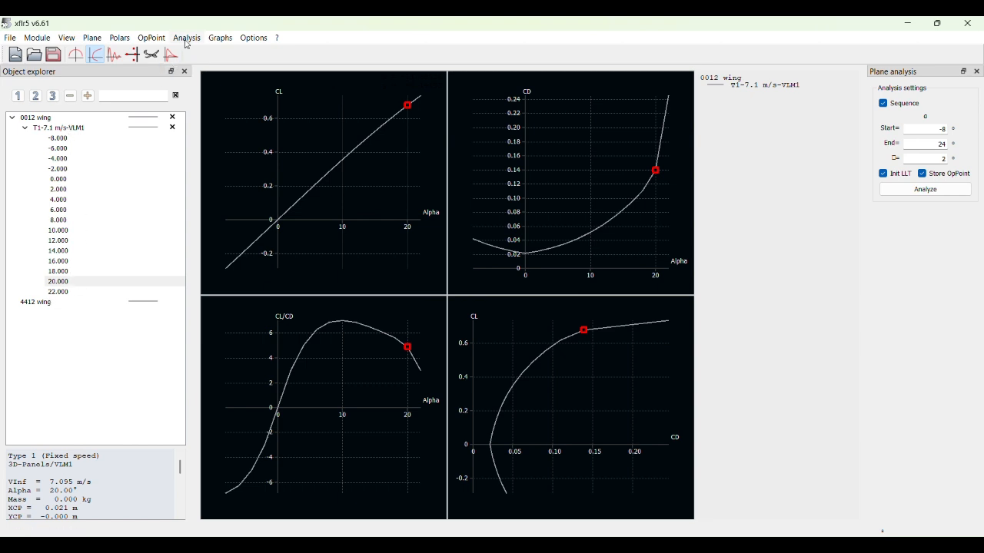
pyautogui.click(151, 56)
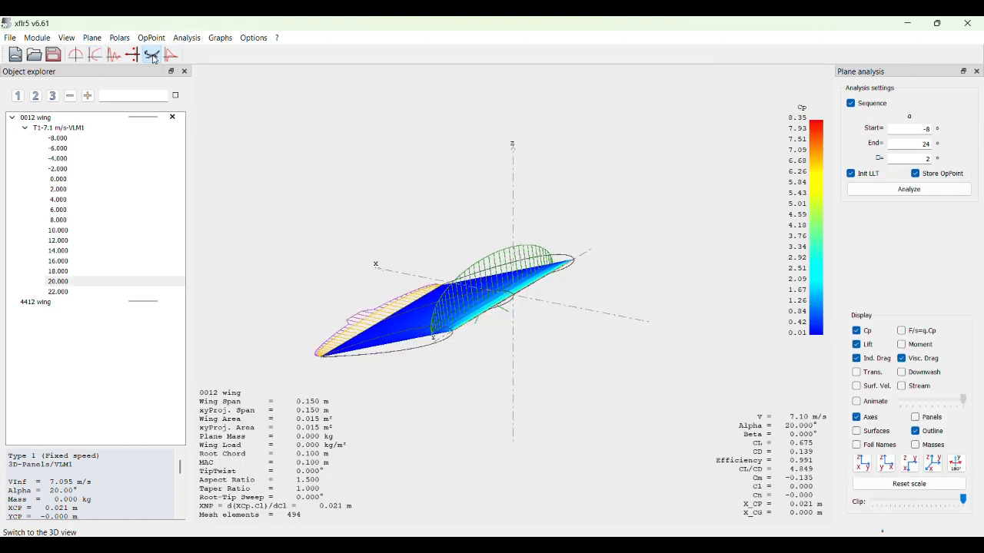
# - Define a viscous fixed-speed VLM1 analysis at 7.0952 m/s for the 4412 wing and run it from -8° to 24° in 2° steps
pyautogui.click(71, 302)
pyautogui.click(193, 41)
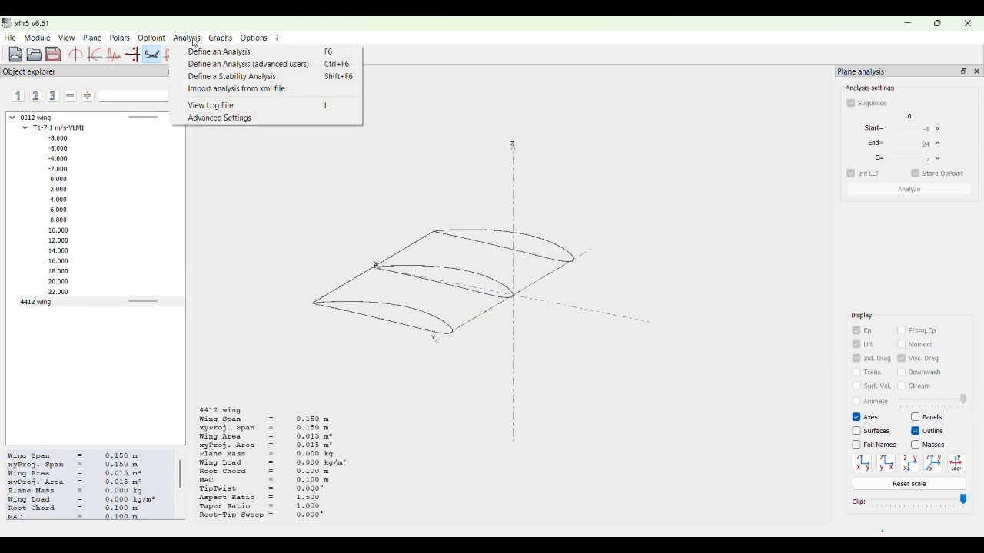
pyautogui.click(235, 55)
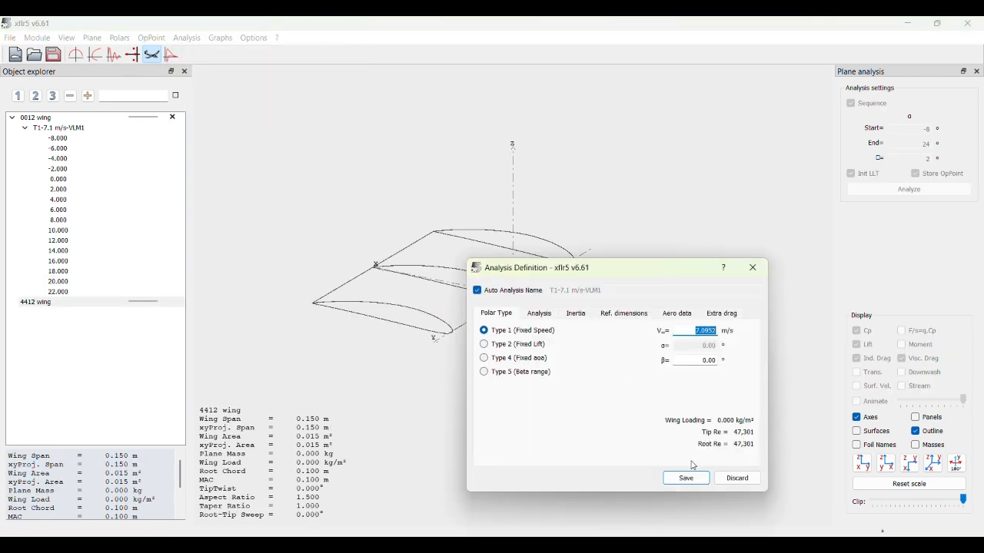
pyautogui.click(536, 315)
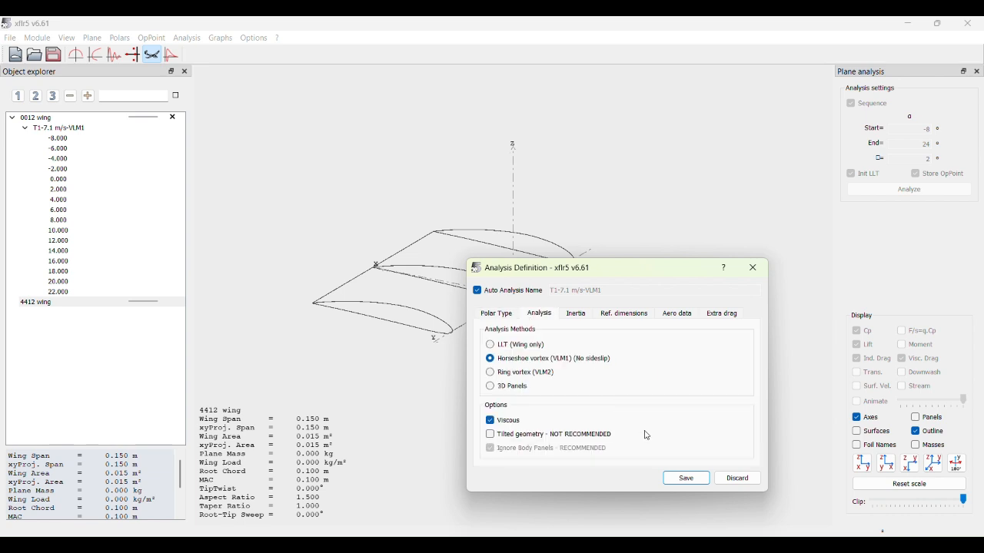
pyautogui.click(682, 473)
pyautogui.click(949, 190)
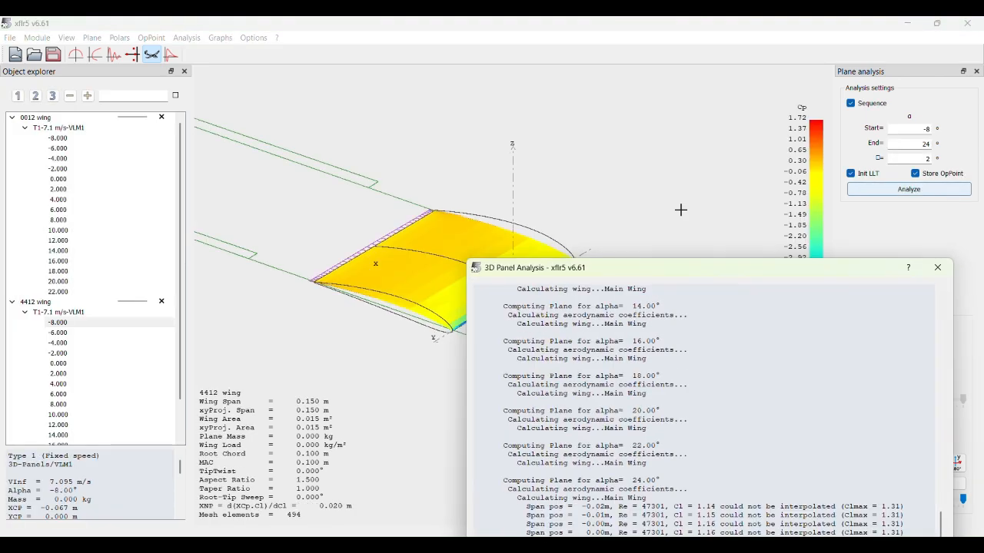
pyautogui.click(937, 267)
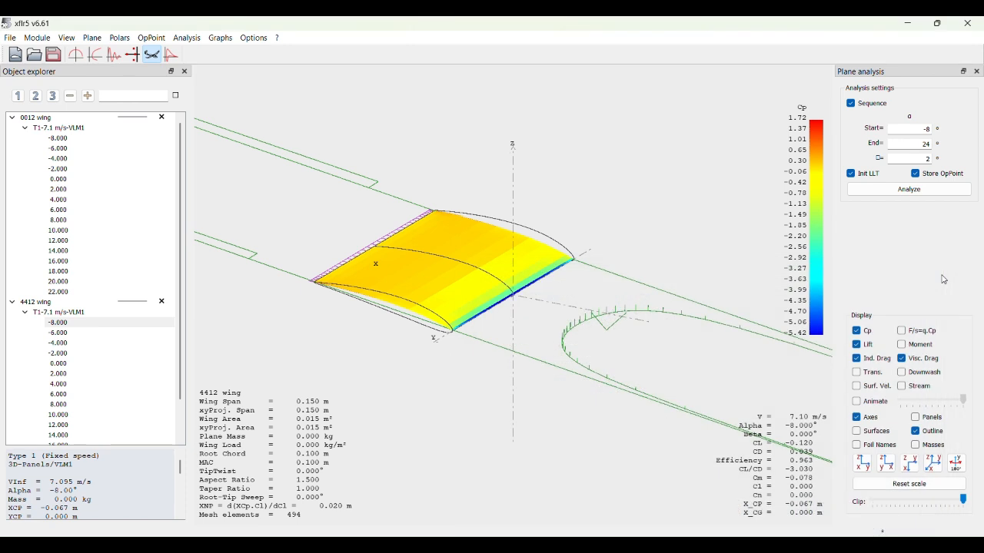
# - Animate the 4412 wing's operating points in the 3D view and briefly display the downwash
pyautogui.scroll(-1, 120, 407)
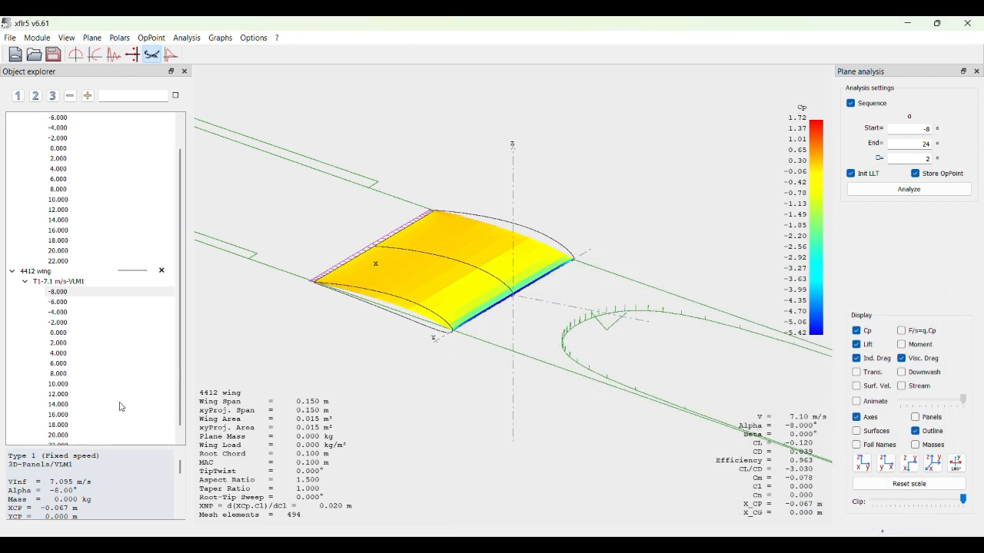
pyautogui.scroll(-1, 120, 406)
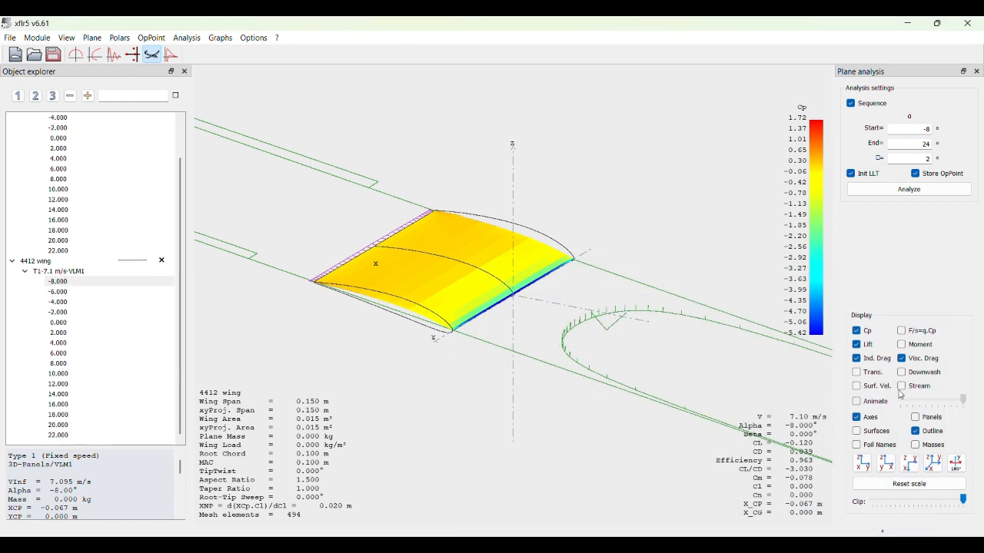
pyautogui.click(857, 401)
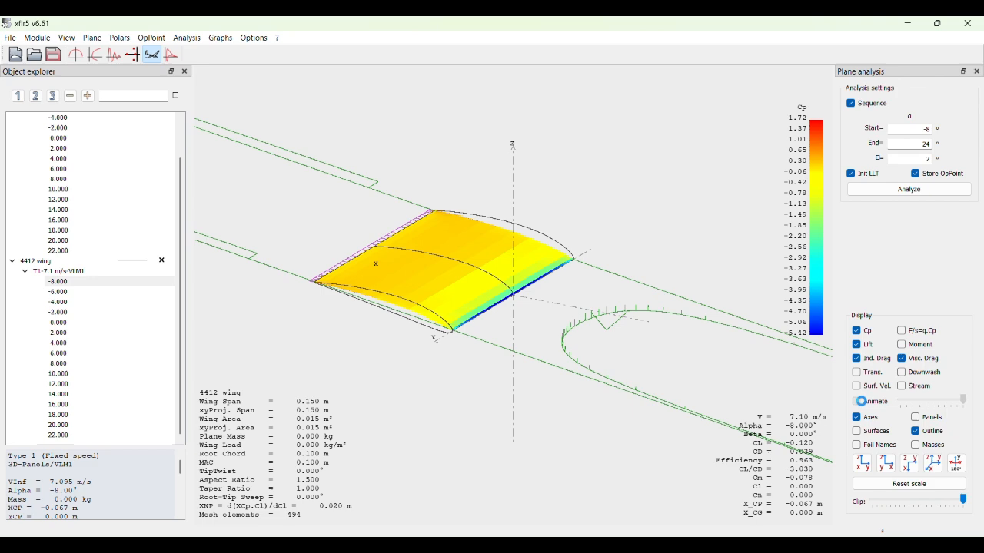
pyautogui.click(904, 373)
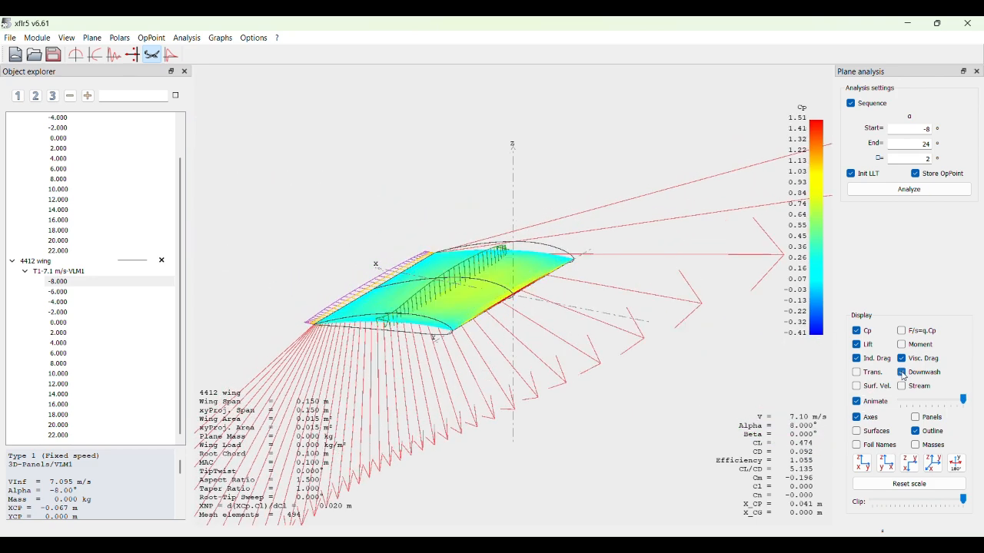
pyautogui.click(903, 373)
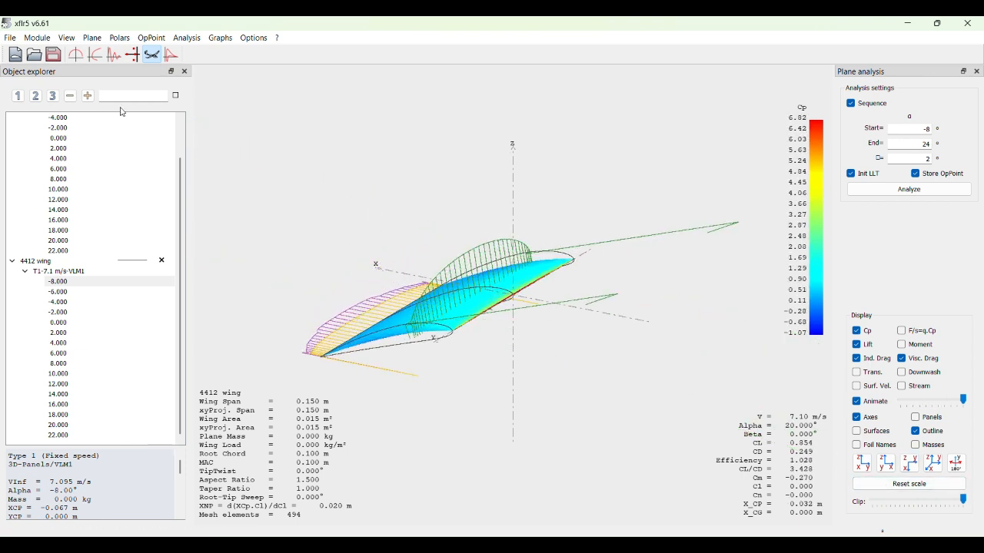
# - Show the polar graphs and make the 0012 wing's 7.1 m/s polar a thicker red line
pyautogui.click(95, 53)
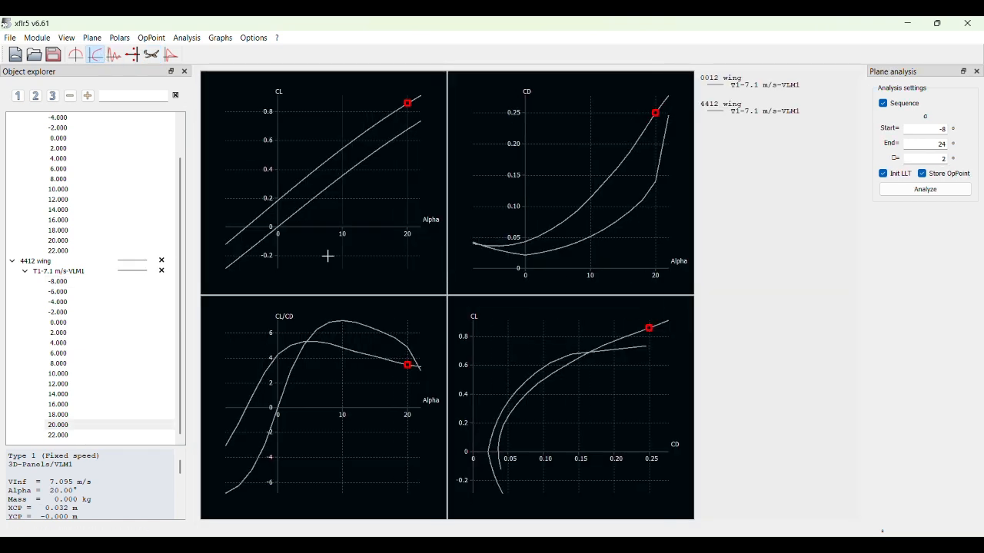
pyautogui.scroll(2, 123, 267)
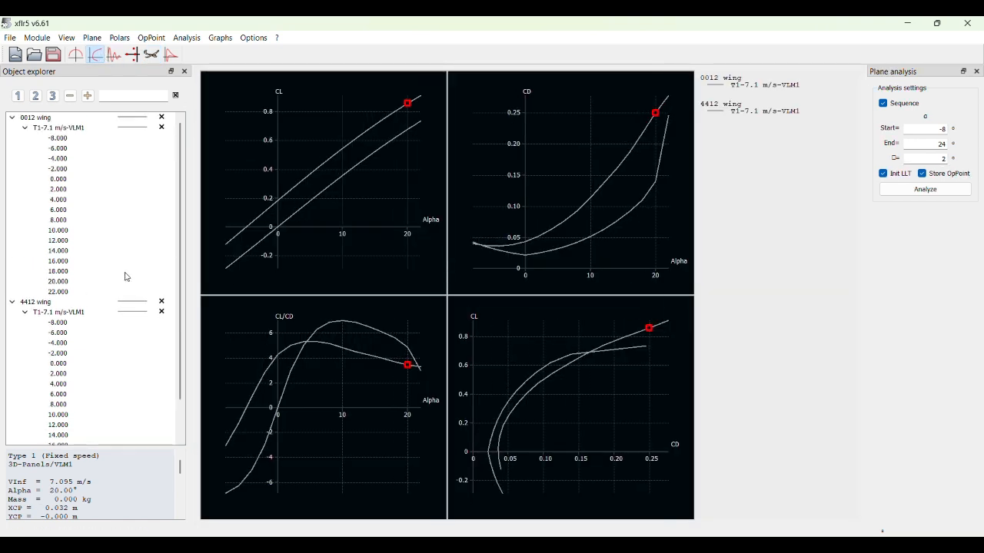
pyautogui.rightClick(146, 129)
pyautogui.moveTo(178, 170)
pyautogui.click(213, 172)
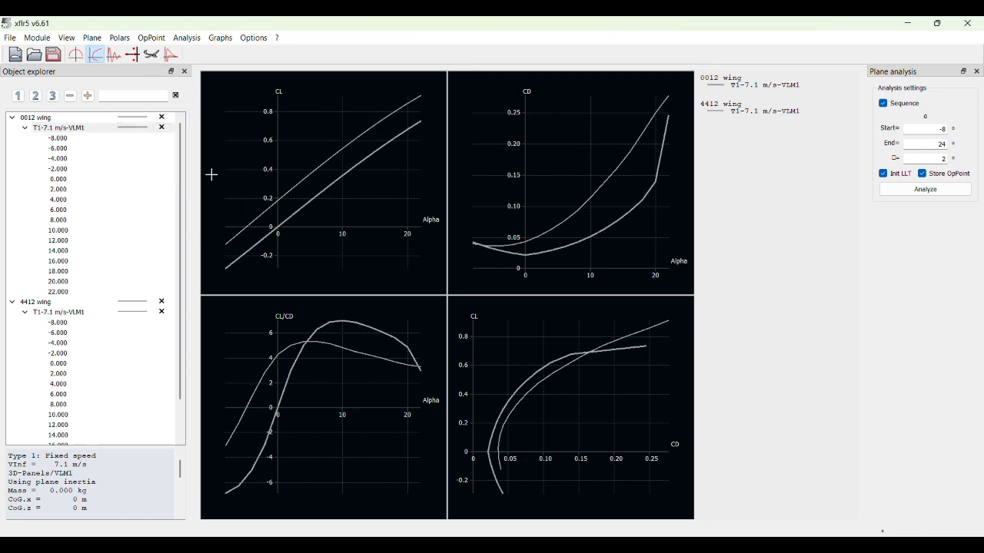
pyautogui.rightClick(147, 131)
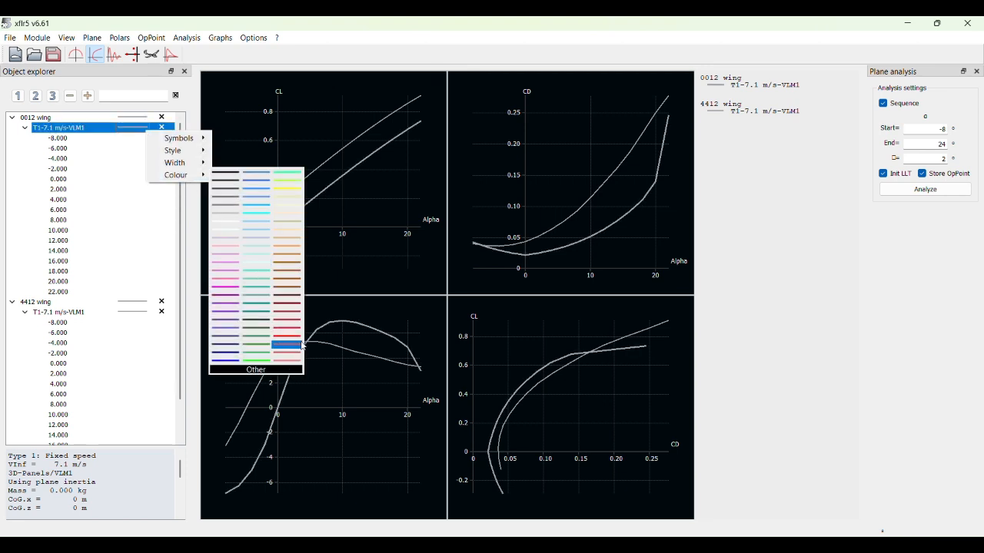
pyautogui.click(298, 341)
# - Make the 4412 wing's 7.1 m/s polar a thicker green line
pyautogui.rightClick(129, 312)
pyautogui.moveTo(176, 350)
pyautogui.click(216, 367)
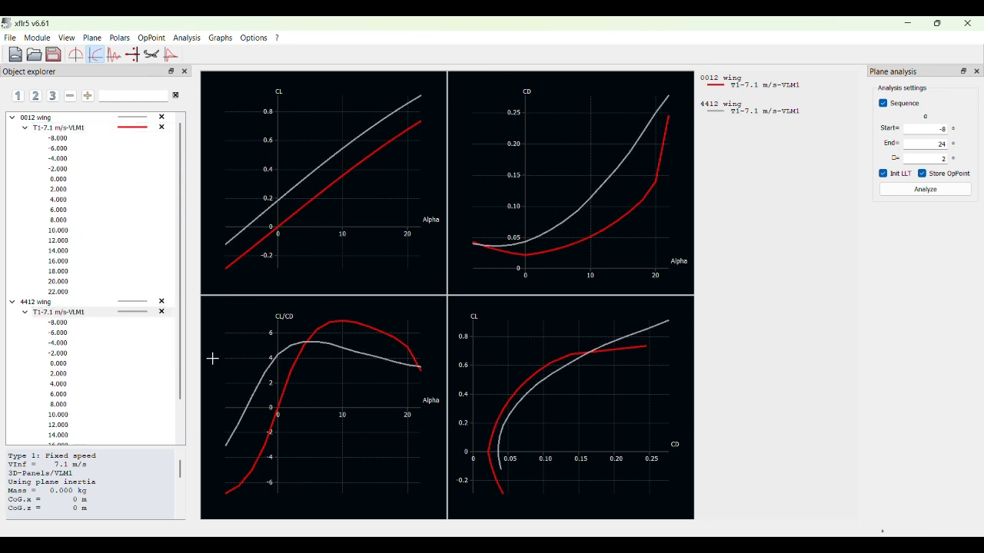
pyautogui.rightClick(140, 315)
pyautogui.moveTo(177, 359)
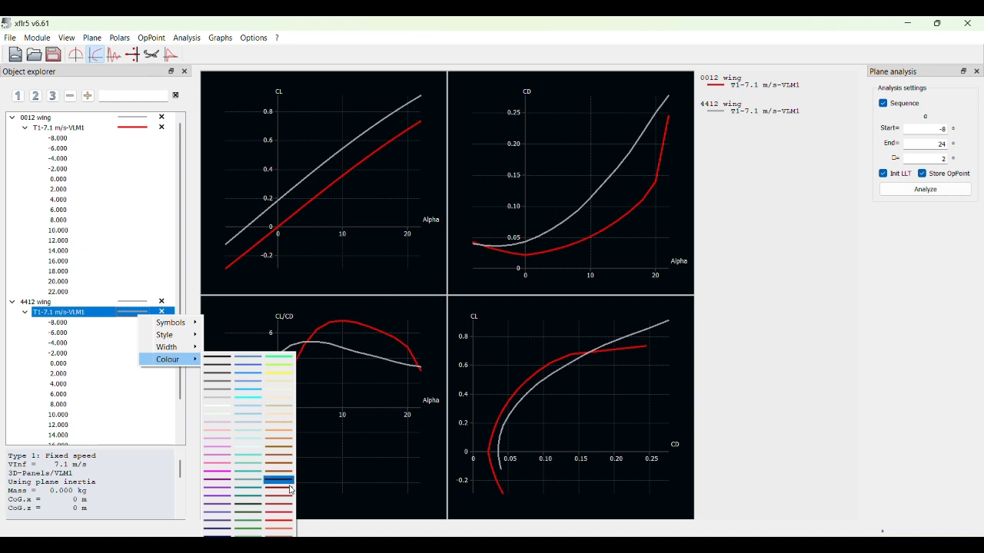
pyautogui.click(254, 530)
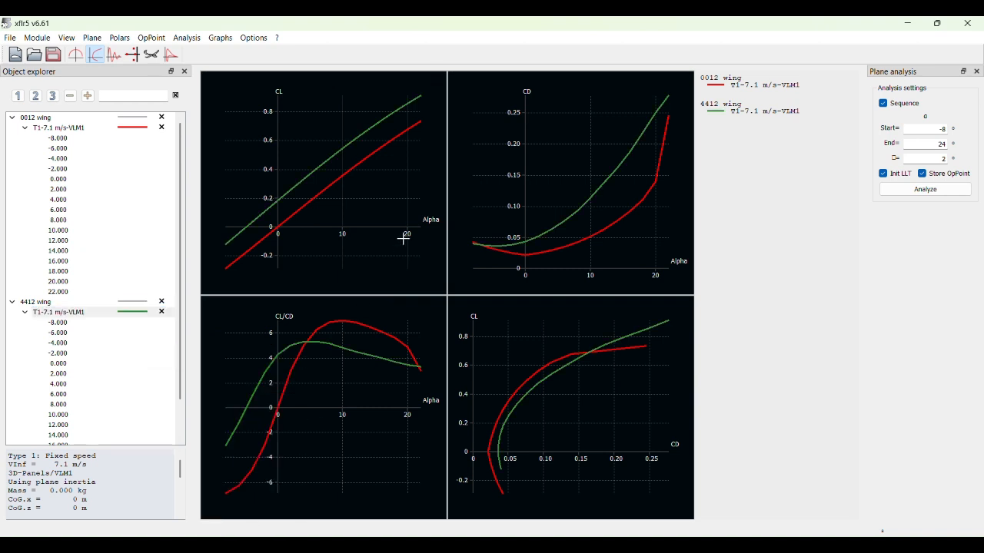
# - View the two wings' 7.1 m/s polars one at a time, then hide both curves and collapse their operating point lists
pyautogui.click(163, 130)
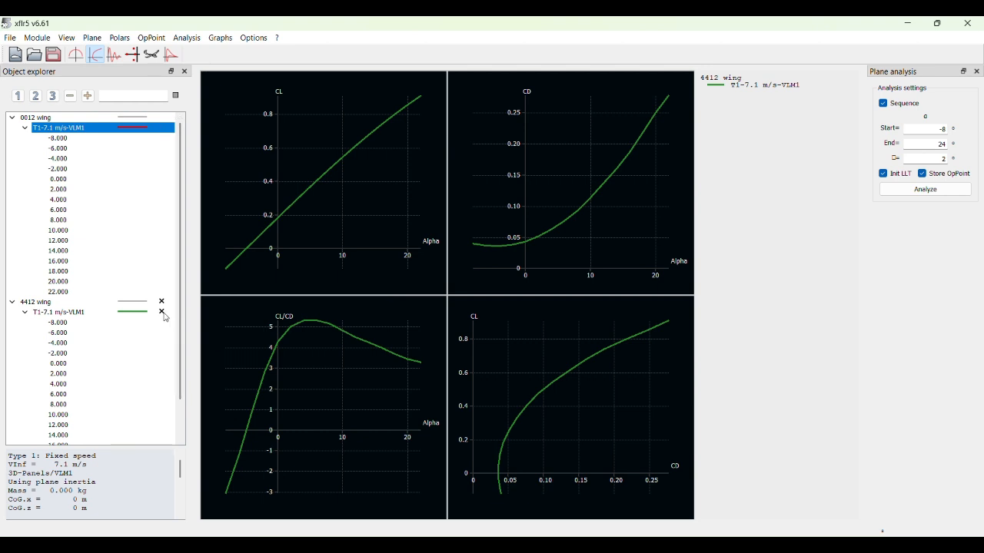
pyautogui.click(163, 312)
pyautogui.click(163, 129)
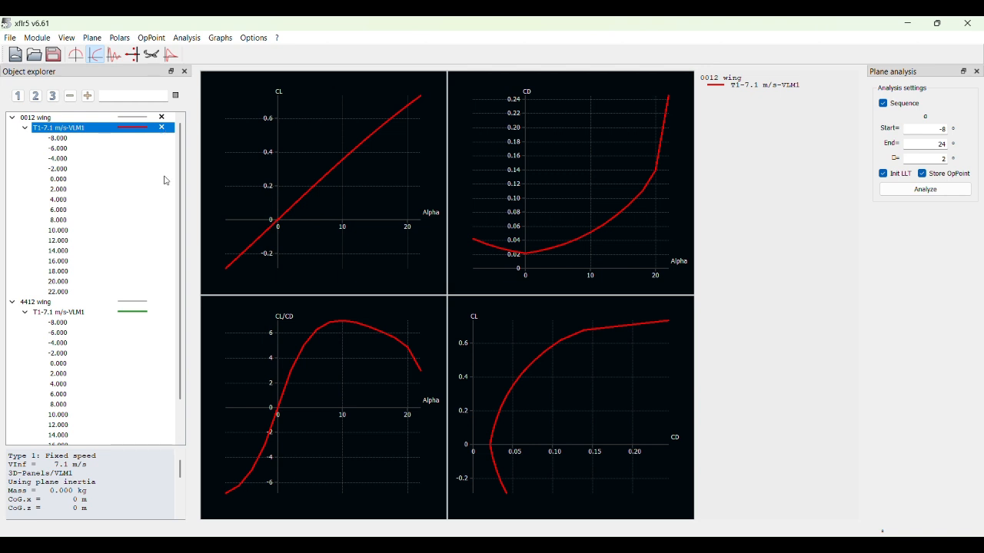
pyautogui.click(161, 128)
pyautogui.click(25, 128)
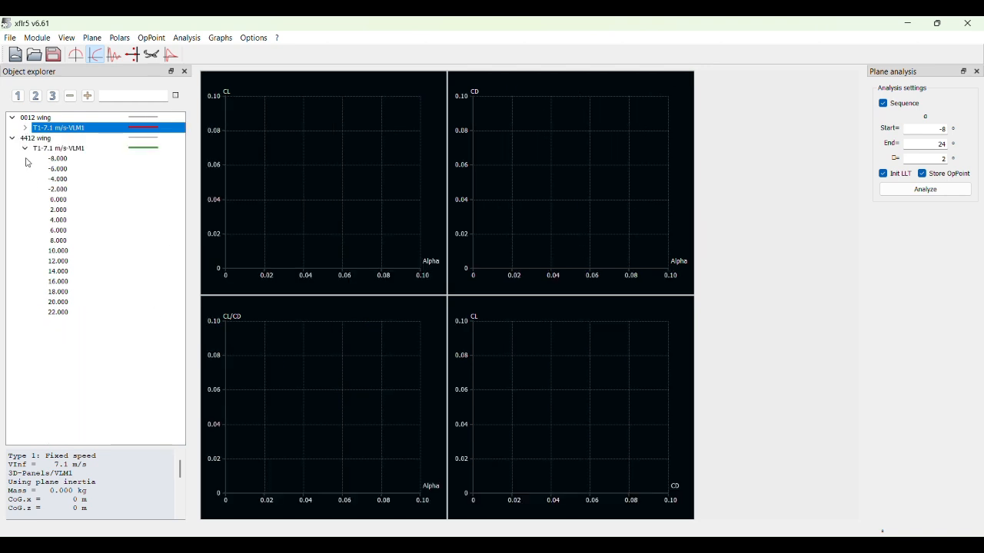
pyautogui.click(26, 149)
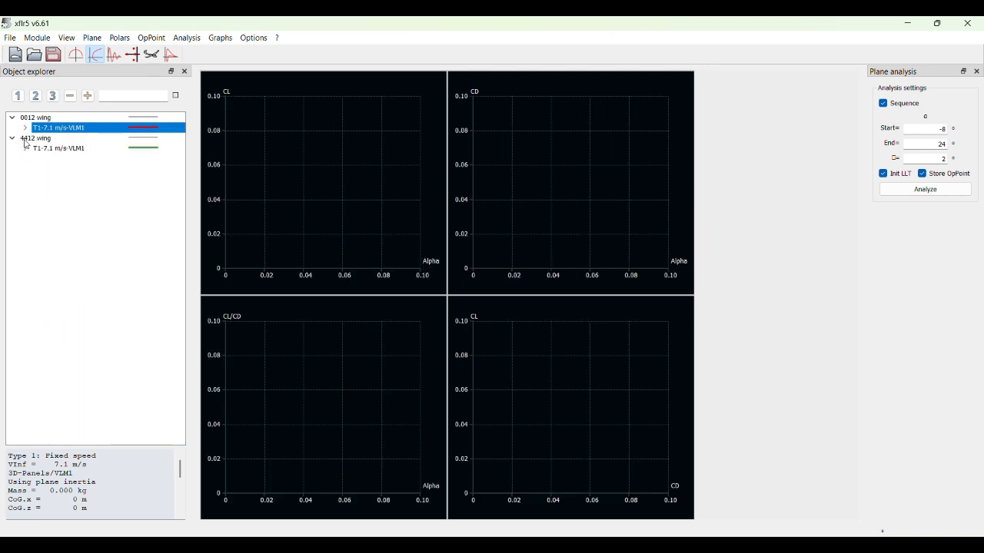
# - Define a viscous fixed-speed VLM1 analysis at 14.56 m/s for the 0012 wing and run it from -8° to 24° in 2° steps
pyautogui.click(74, 118)
pyautogui.click(185, 40)
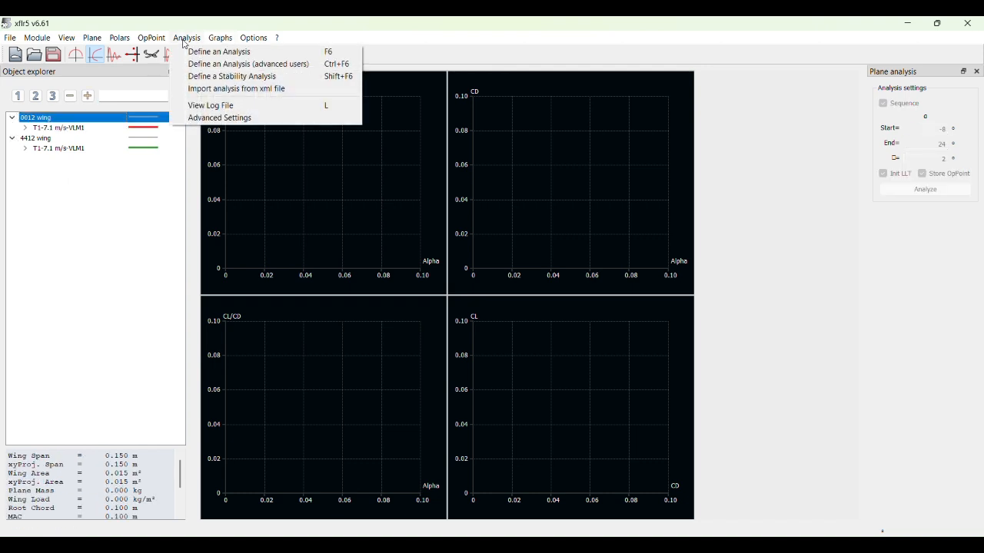
pyautogui.click(219, 52)
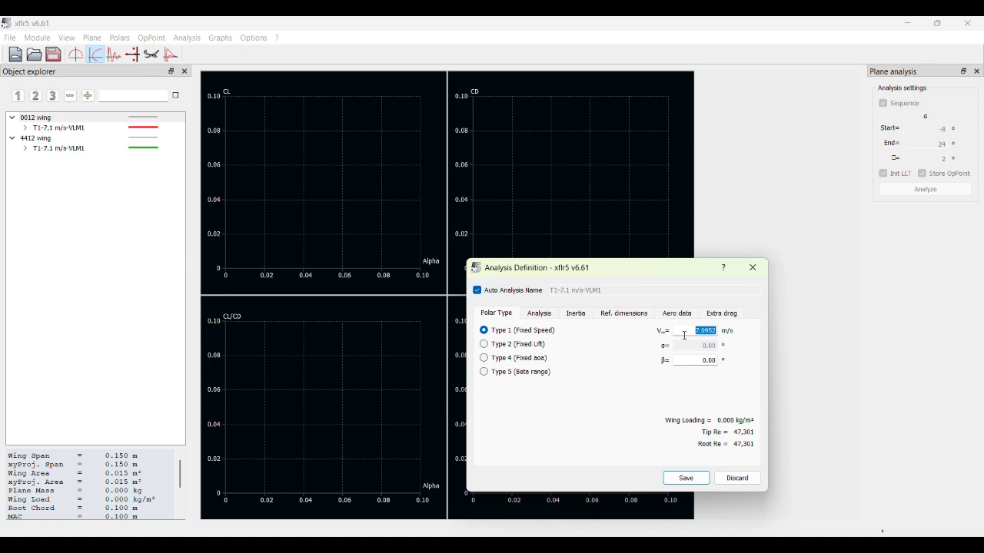
pyautogui.press('BackSpace')
pyautogui.click(425, 21)
pyautogui.moveTo(699, 330); pyautogui.dragTo(716, 328)
pyautogui.press('BackSpace')
pyautogui.press('BackSpace')
pyautogui.click(544, 316)
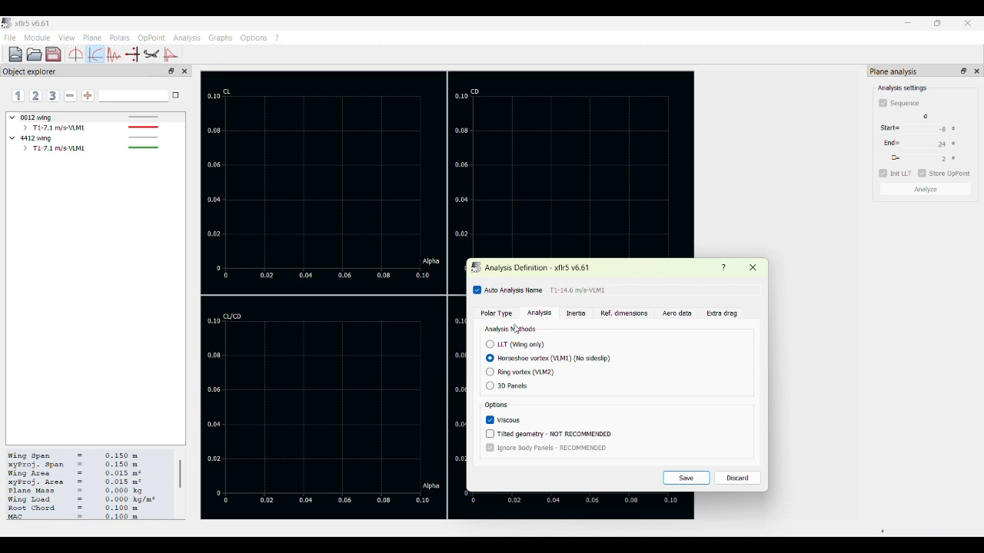
pyautogui.click(687, 478)
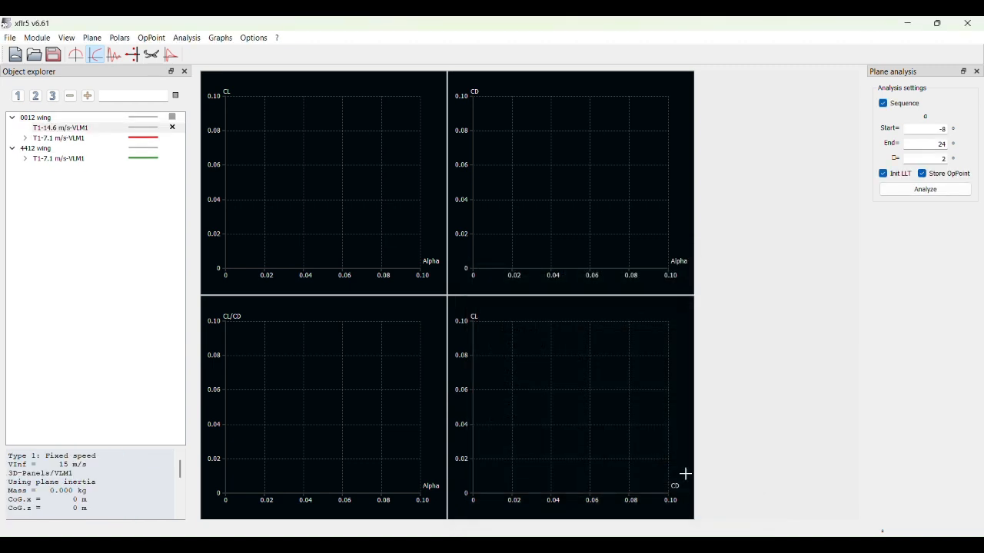
pyautogui.click(920, 191)
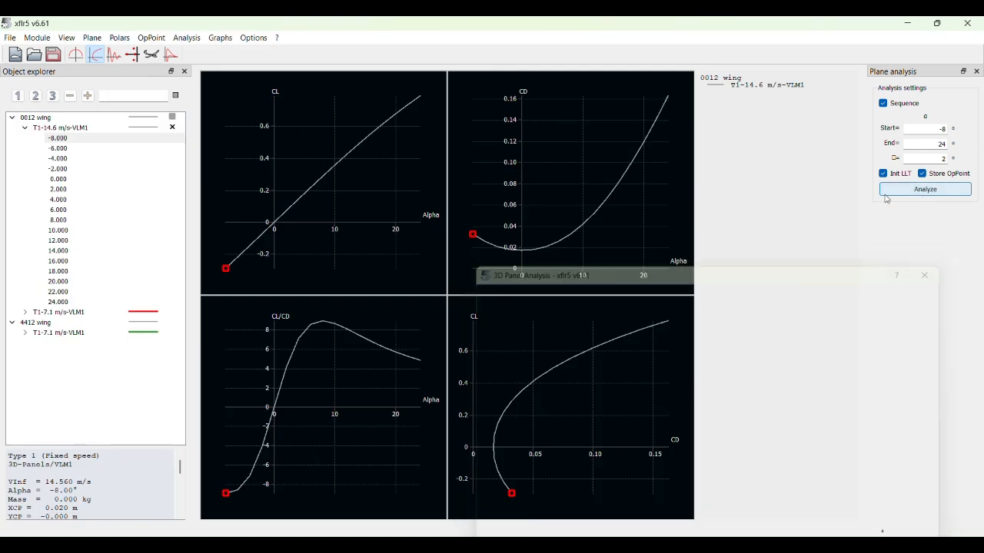
# - Make the 0012 wing's 14.6 m/s polar a thicker red line
pyautogui.rightClick(152, 129)
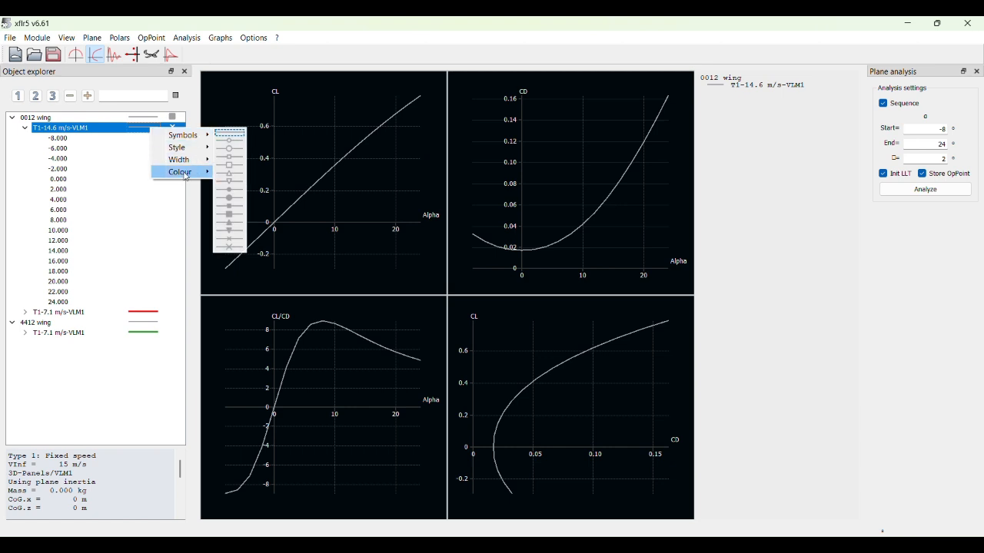
pyautogui.click(220, 172)
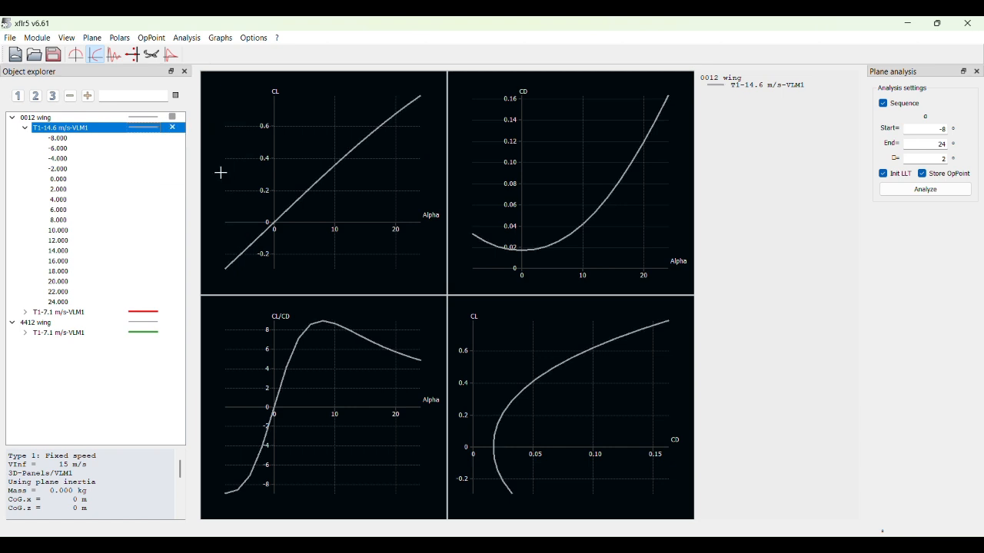
pyautogui.rightClick(152, 133)
pyautogui.moveTo(207, 171)
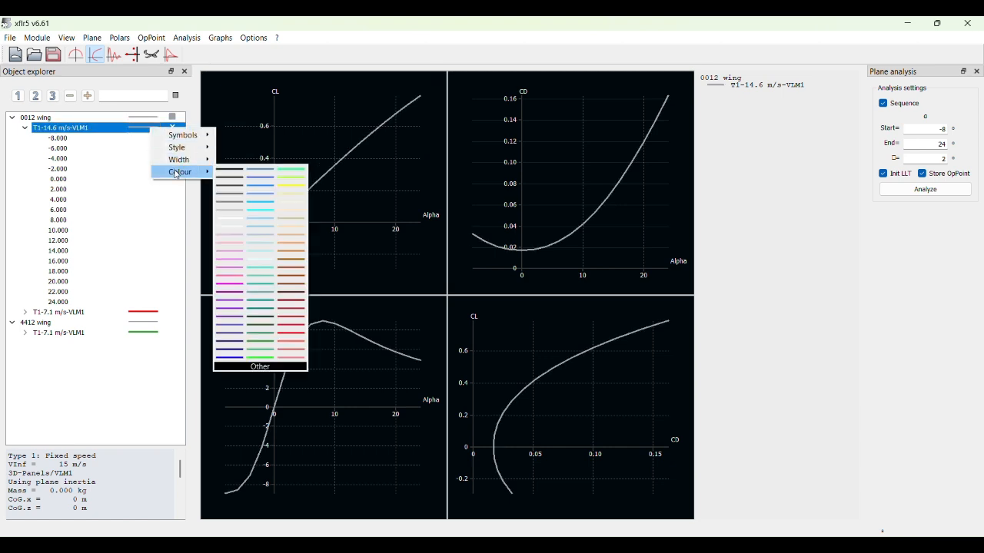
pyautogui.click(297, 333)
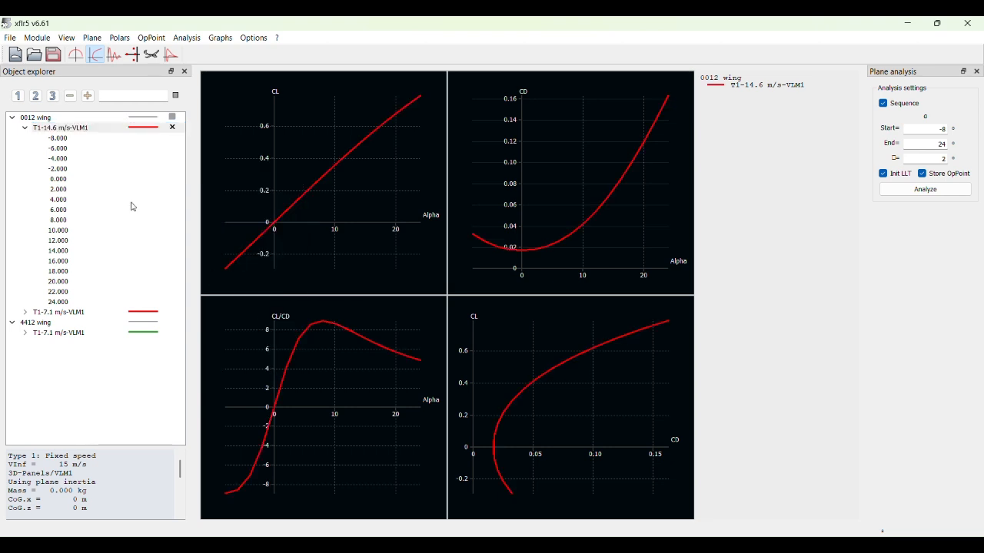
# - Define a viscous fixed-speed VLM1 analysis at 14.56 m/s for the 4412 wing
pyautogui.click(34, 324)
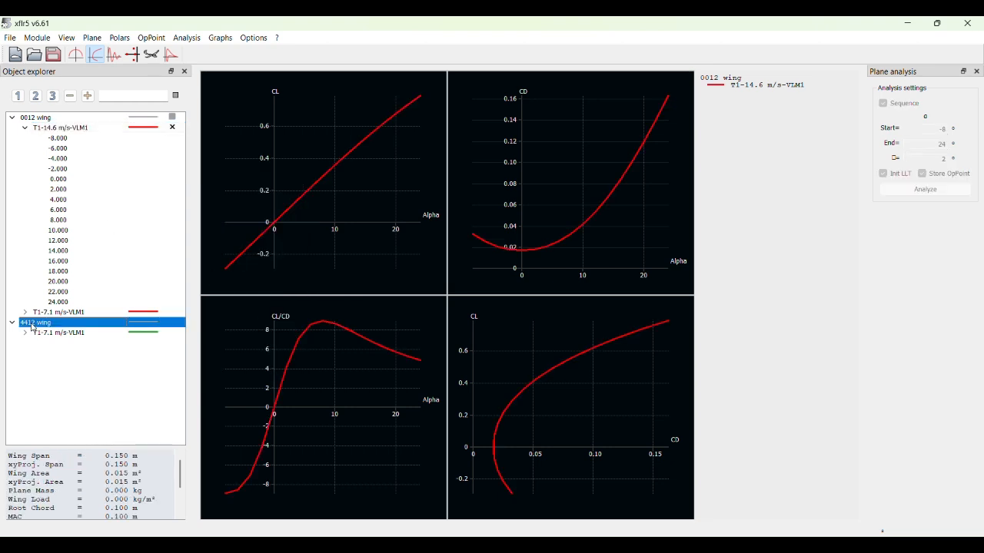
pyautogui.click(188, 38)
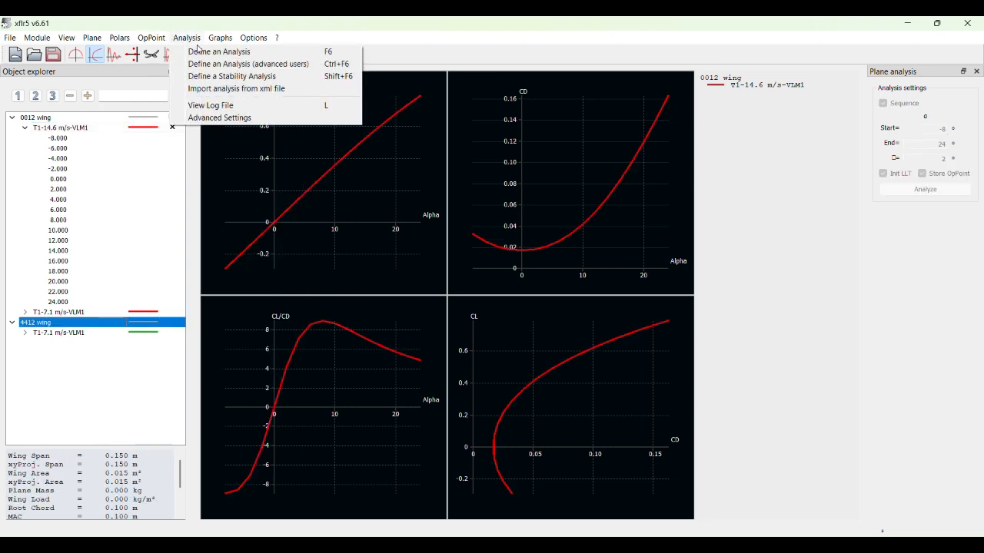
pyautogui.click(249, 52)
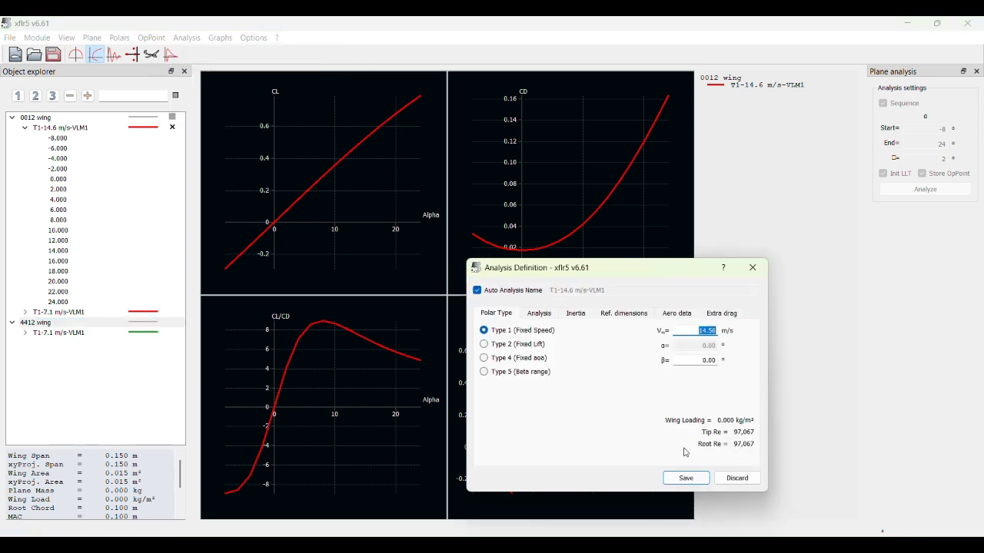
pyautogui.click(539, 313)
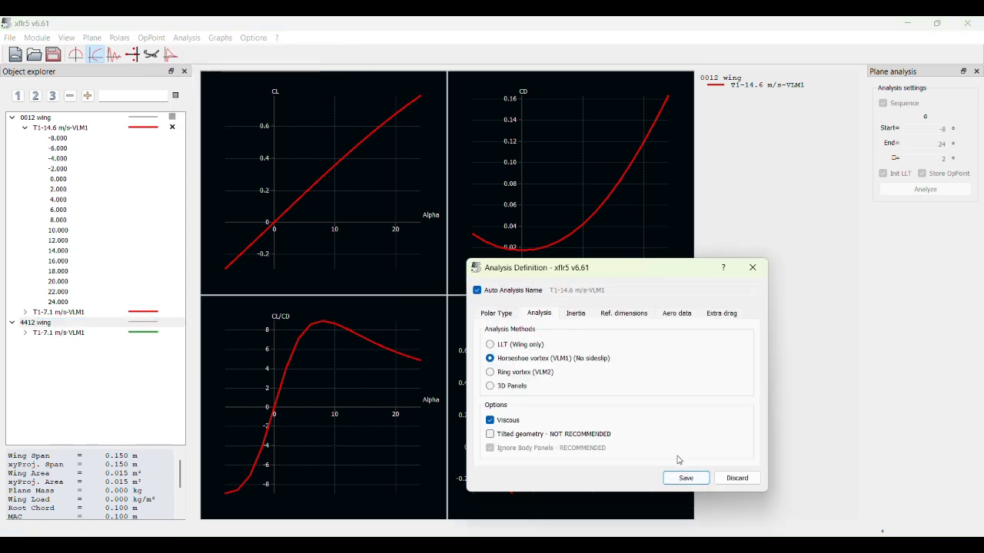
pyautogui.click(686, 478)
# - Make the 4412 wing's 14.6 m/s polar a thicker green line and run its analysis from -8° to 24° in 2° steps
pyautogui.rightClick(153, 333)
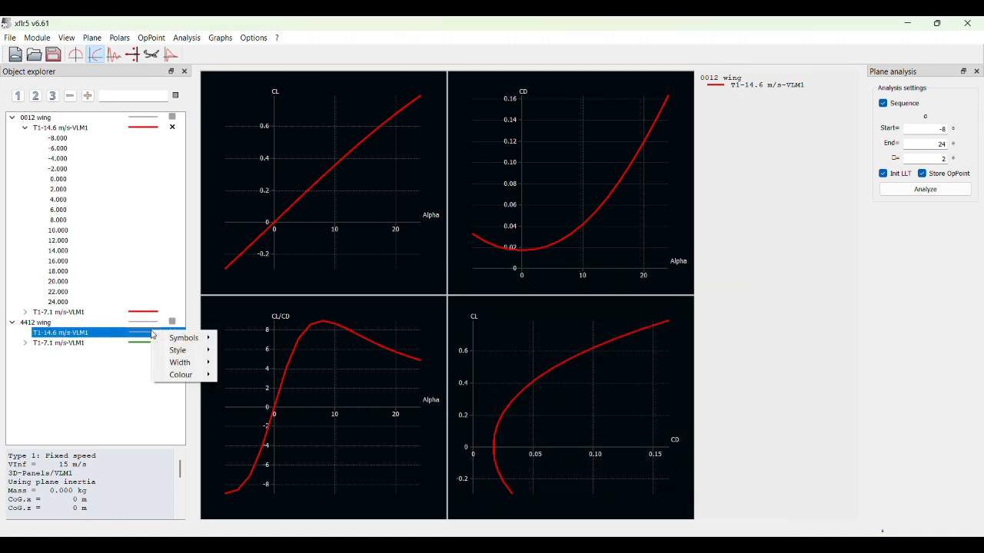
pyautogui.moveTo(184, 362)
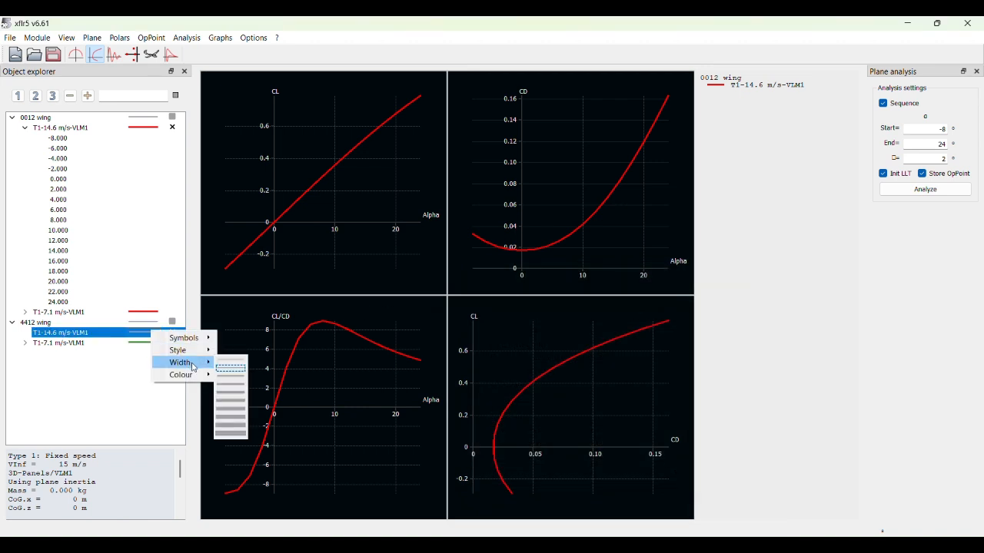
pyautogui.click(234, 378)
pyautogui.rightClick(143, 332)
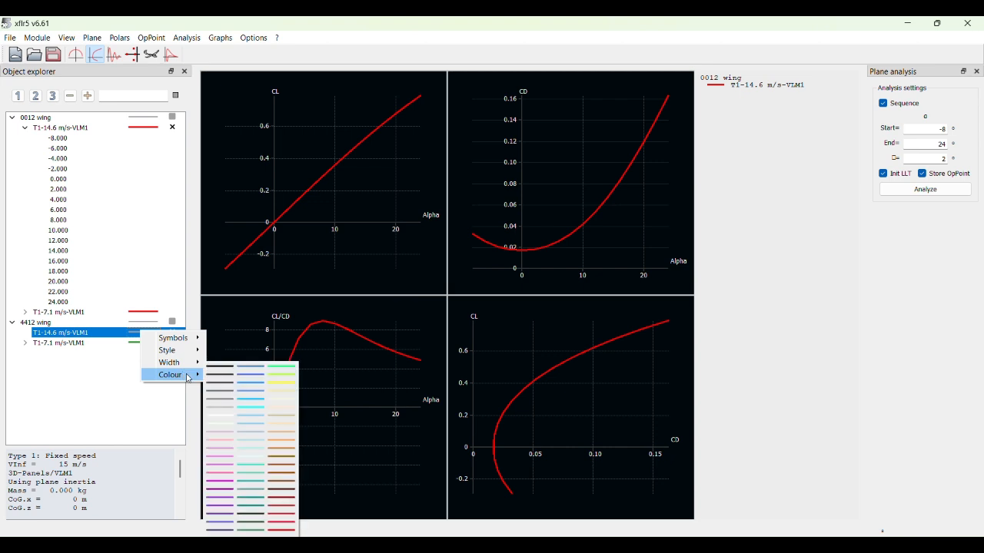
pyautogui.click(254, 534)
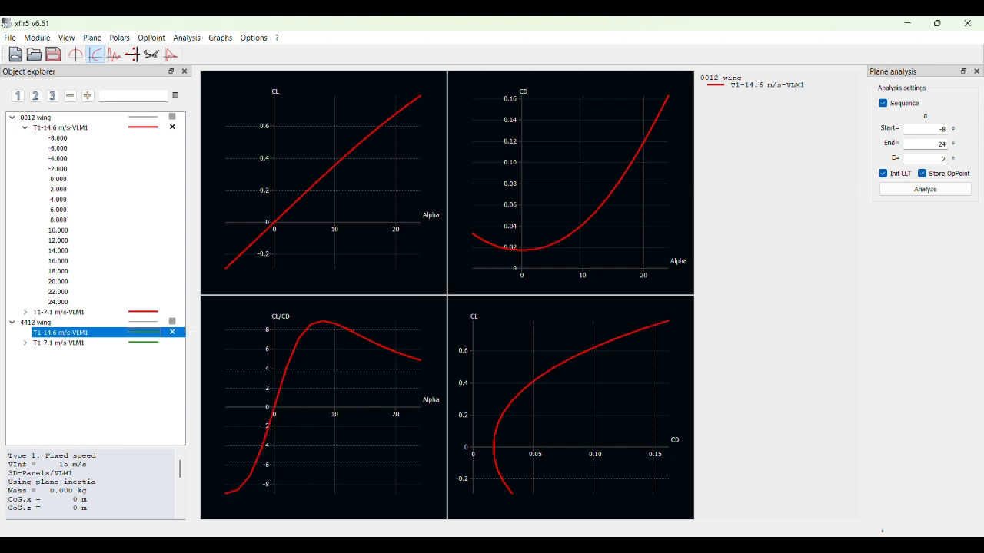
pyautogui.click(922, 193)
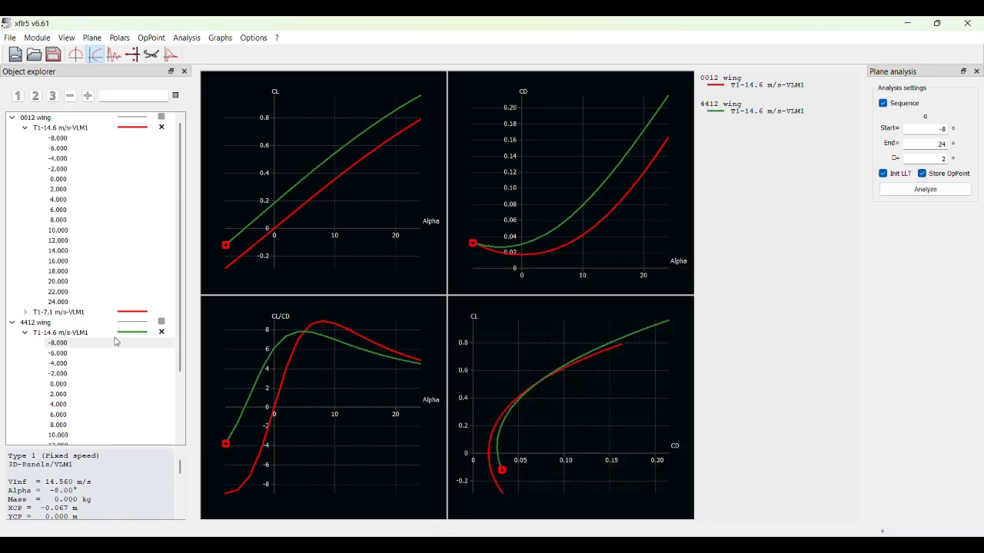
# - Collapse both 14.6 m/s operating point lists and view the two wings' polars separately, ending with both curves shown together
pyautogui.click(25, 336)
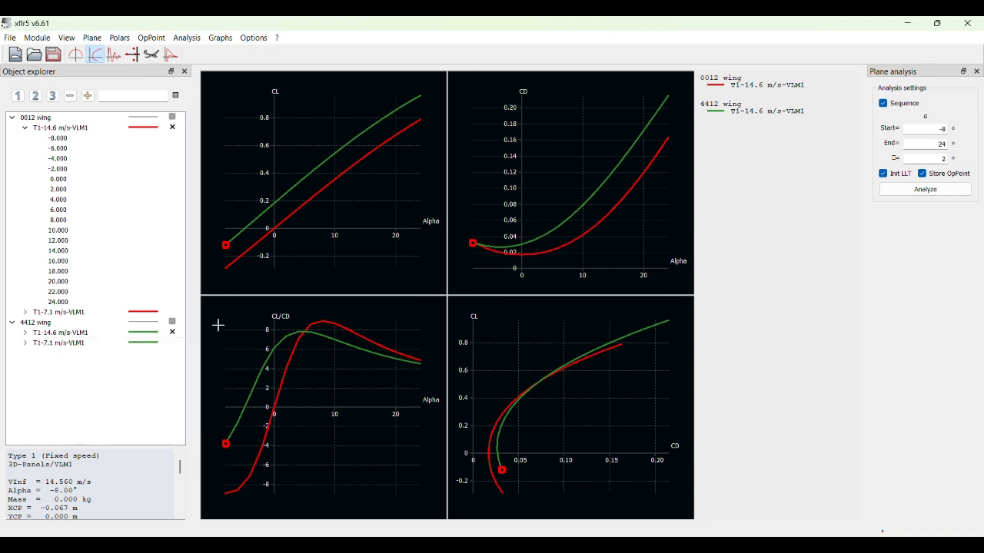
pyautogui.click(173, 334)
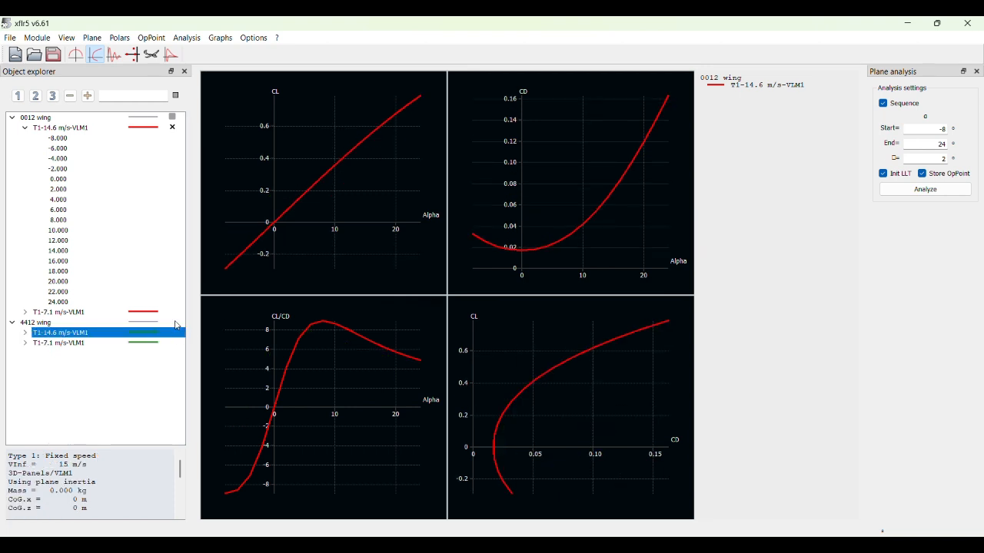
pyautogui.click(175, 129)
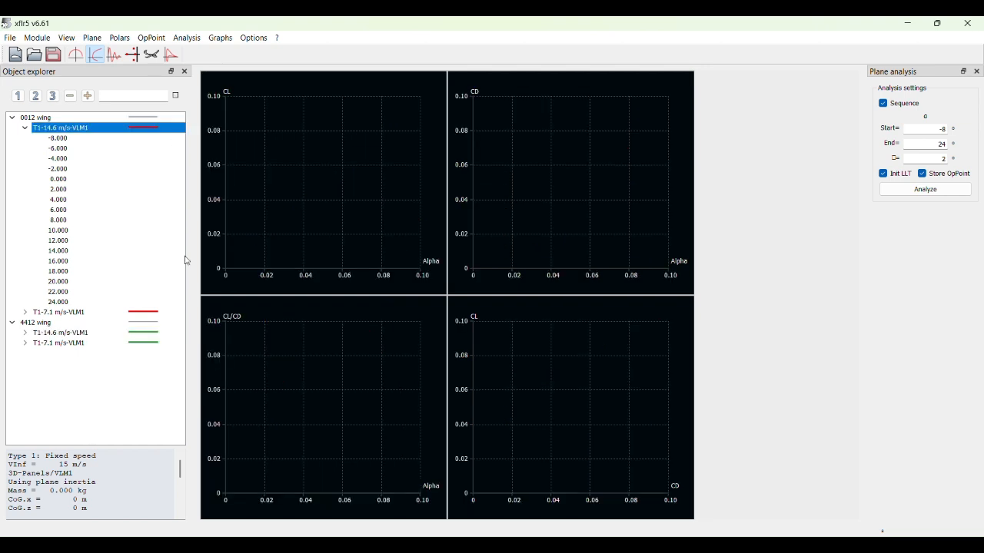
pyautogui.click(175, 336)
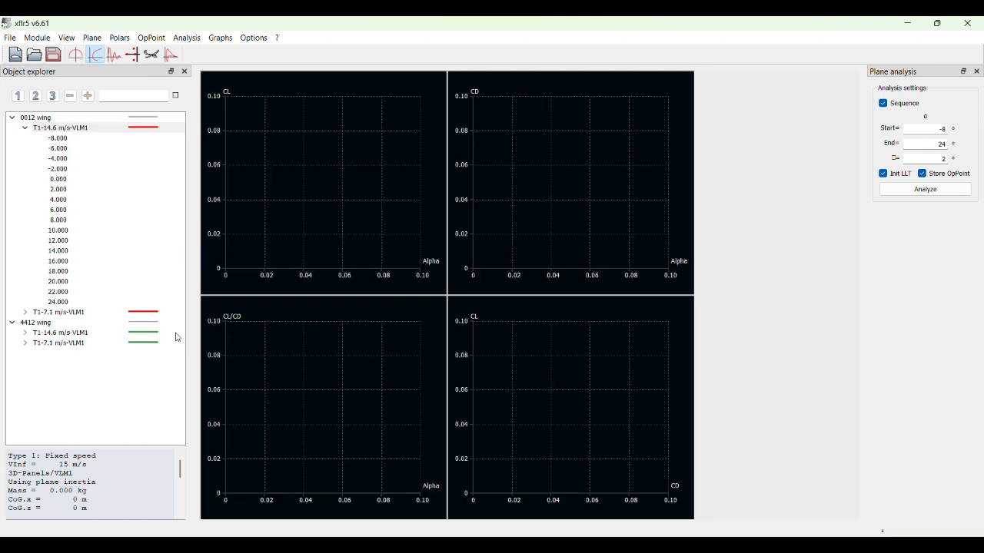
pyautogui.click(25, 128)
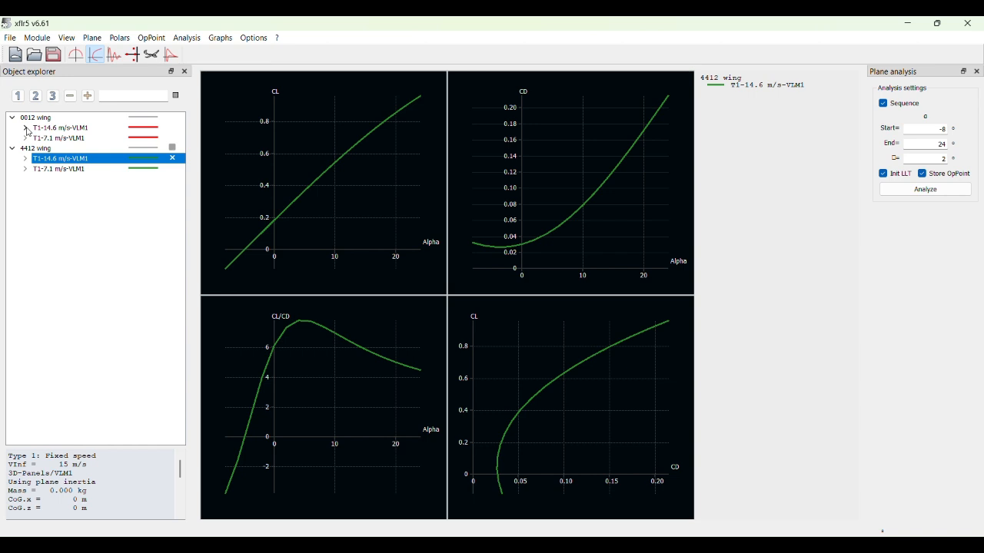
pyautogui.click(173, 129)
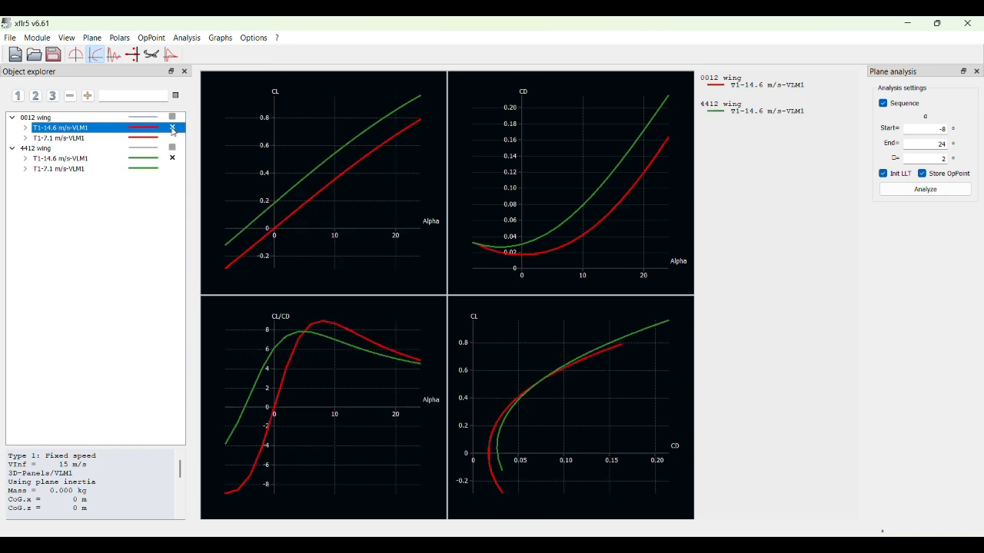